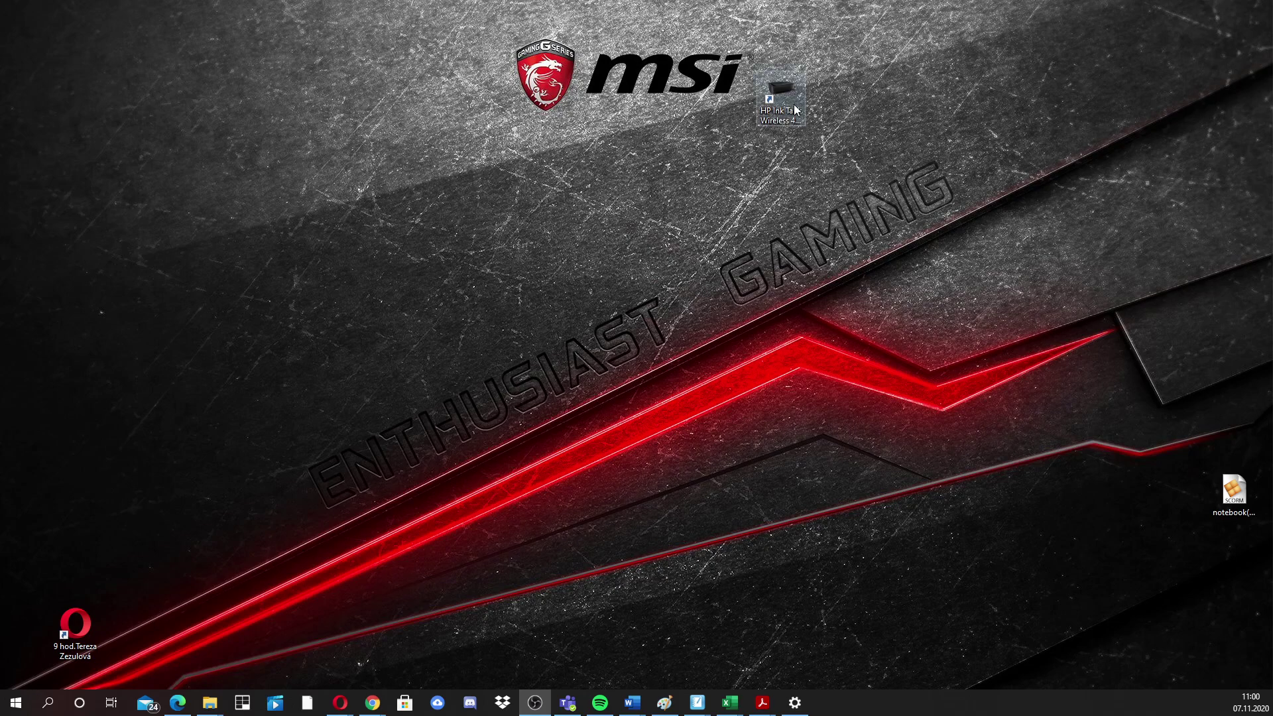
Step: Open the HP Ink Tank Wireless 410 series print assistant and launch its document or photo scanning window
left_click(789, 84)
double_click(791, 94)
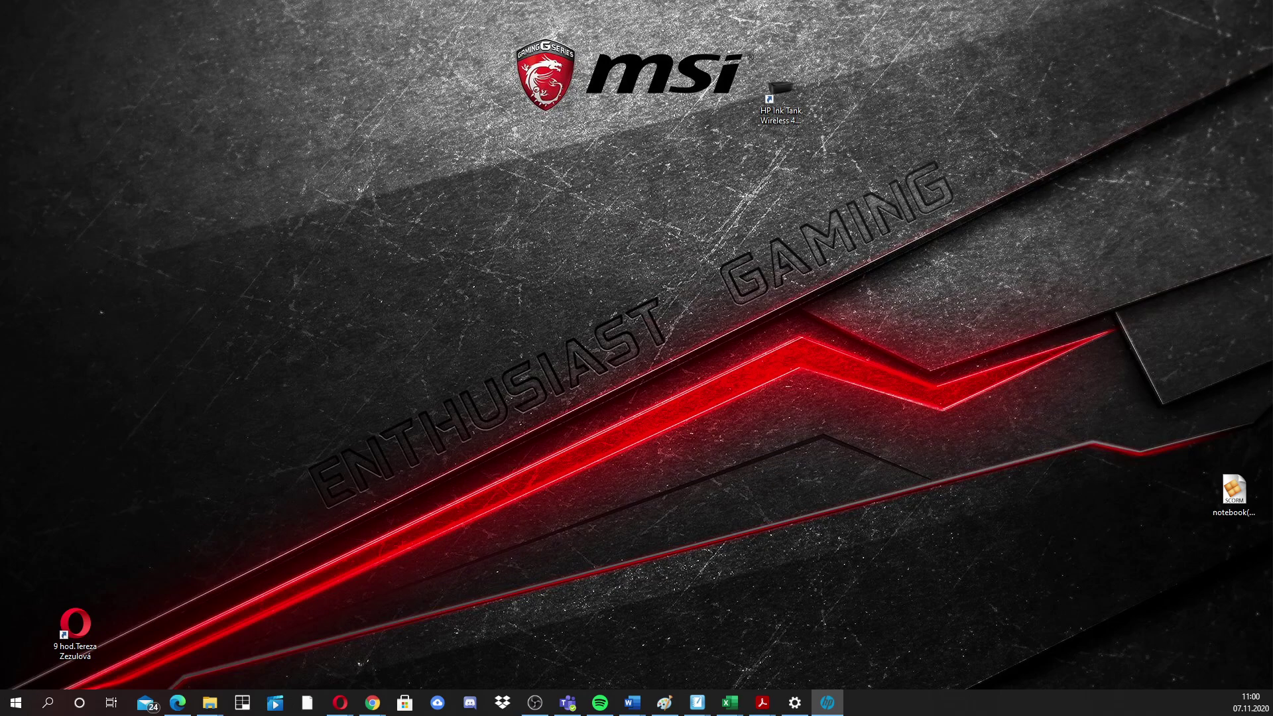
left_click_drag(327, 119, 339, 120)
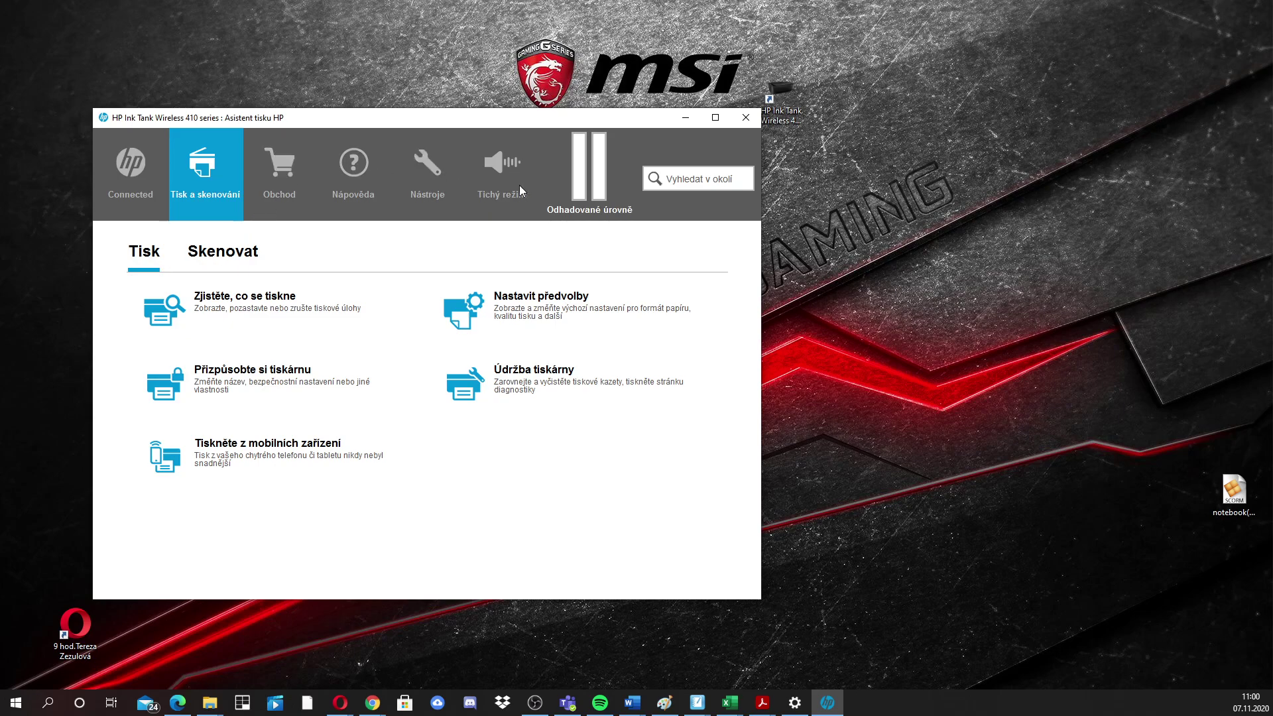
left_click(213, 261)
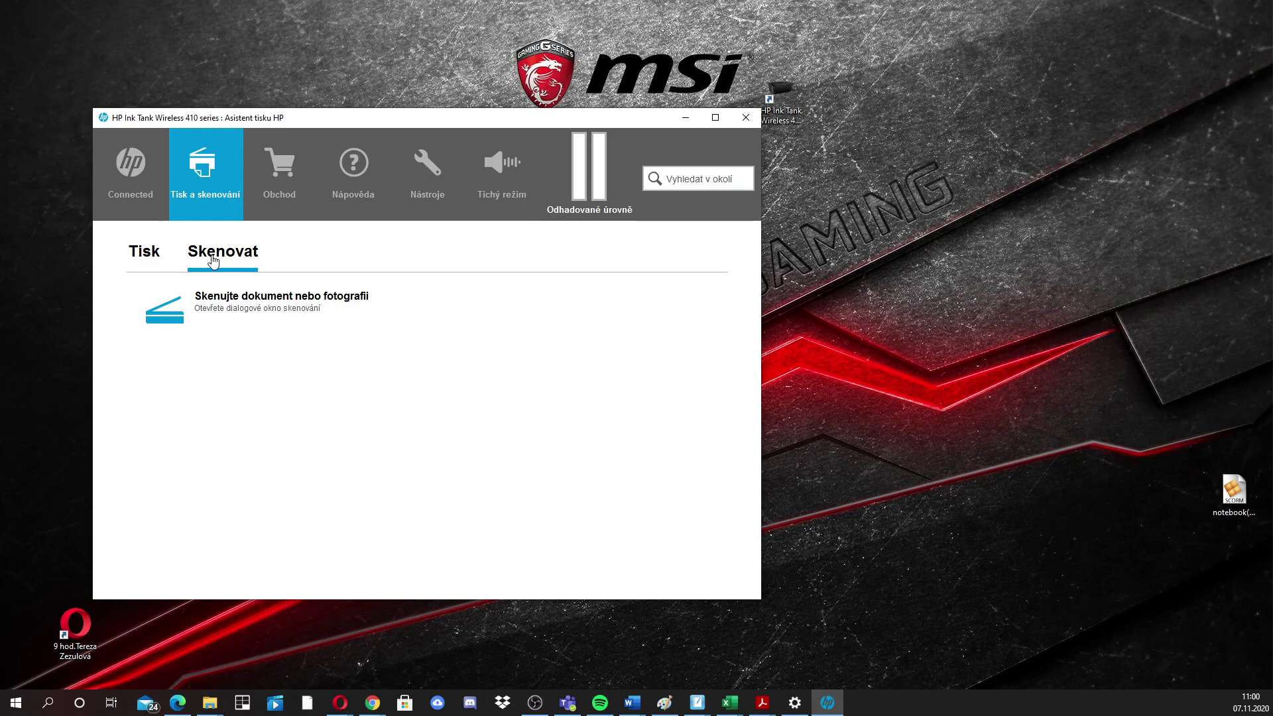
left_click(257, 307)
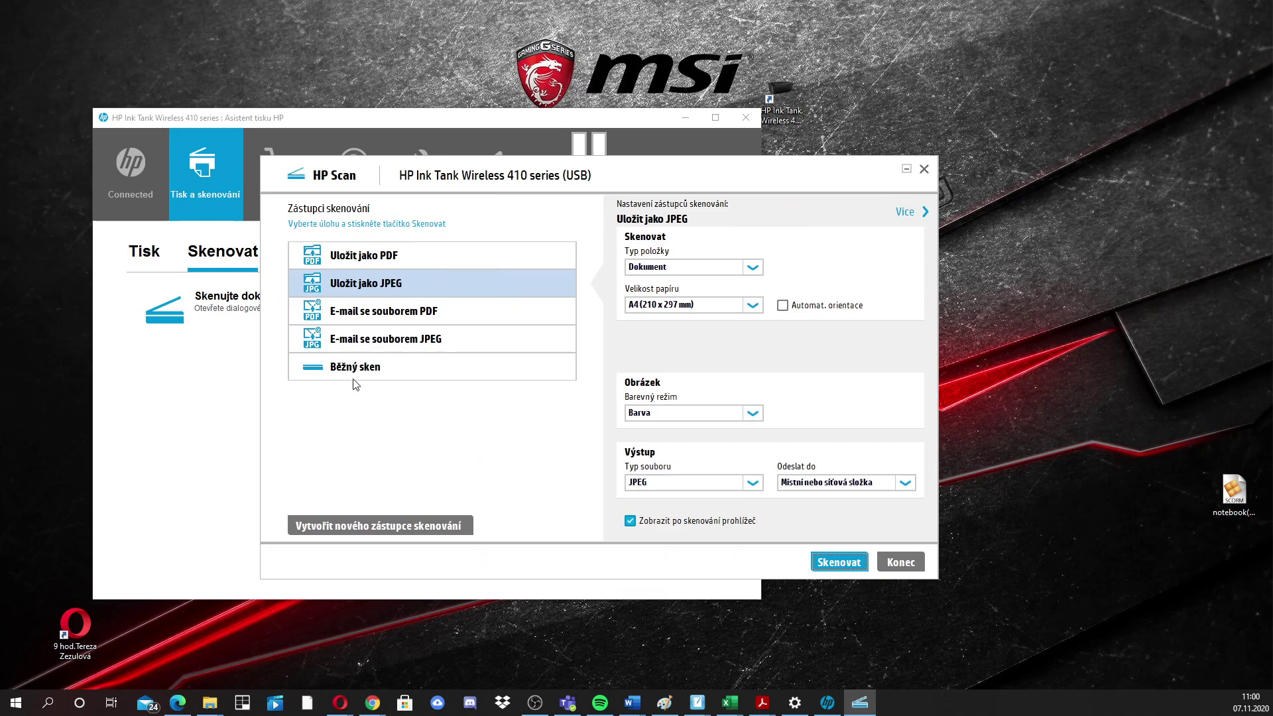
Step: Choose the "Uložit jako PDF" scan shortcut and scan the A4 document in colour
left_click(362, 264)
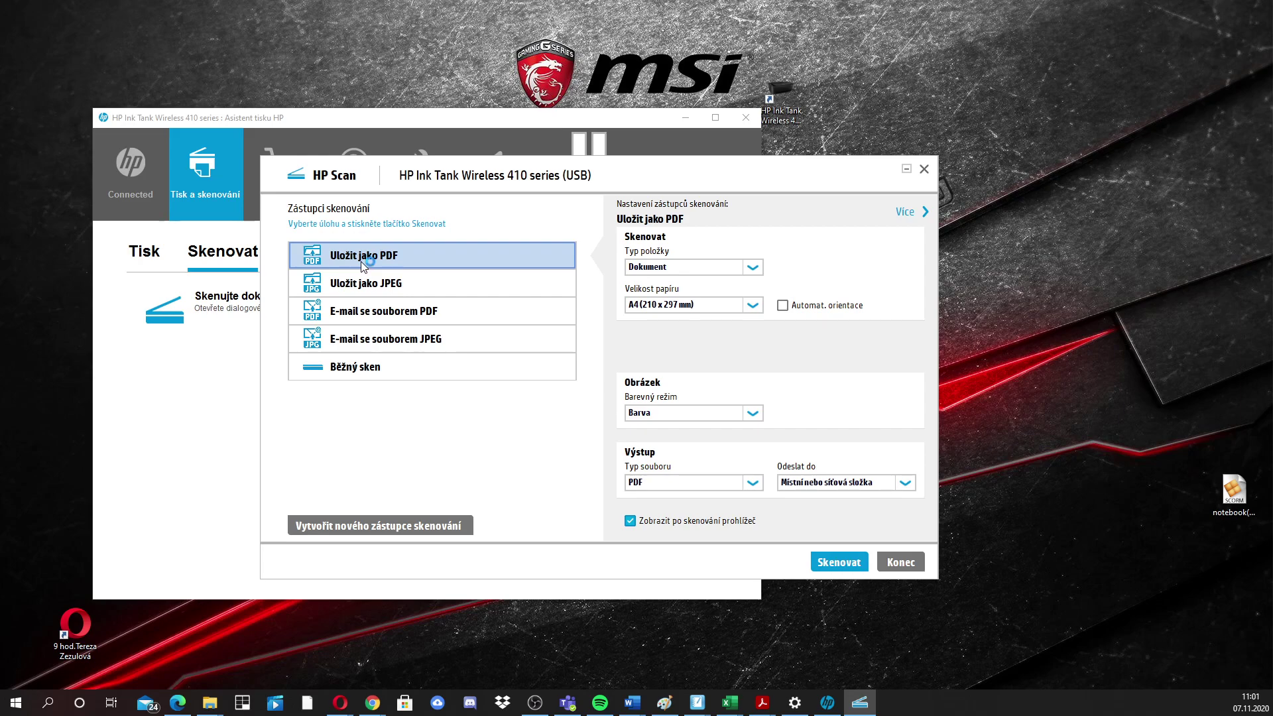
left_click(431, 283)
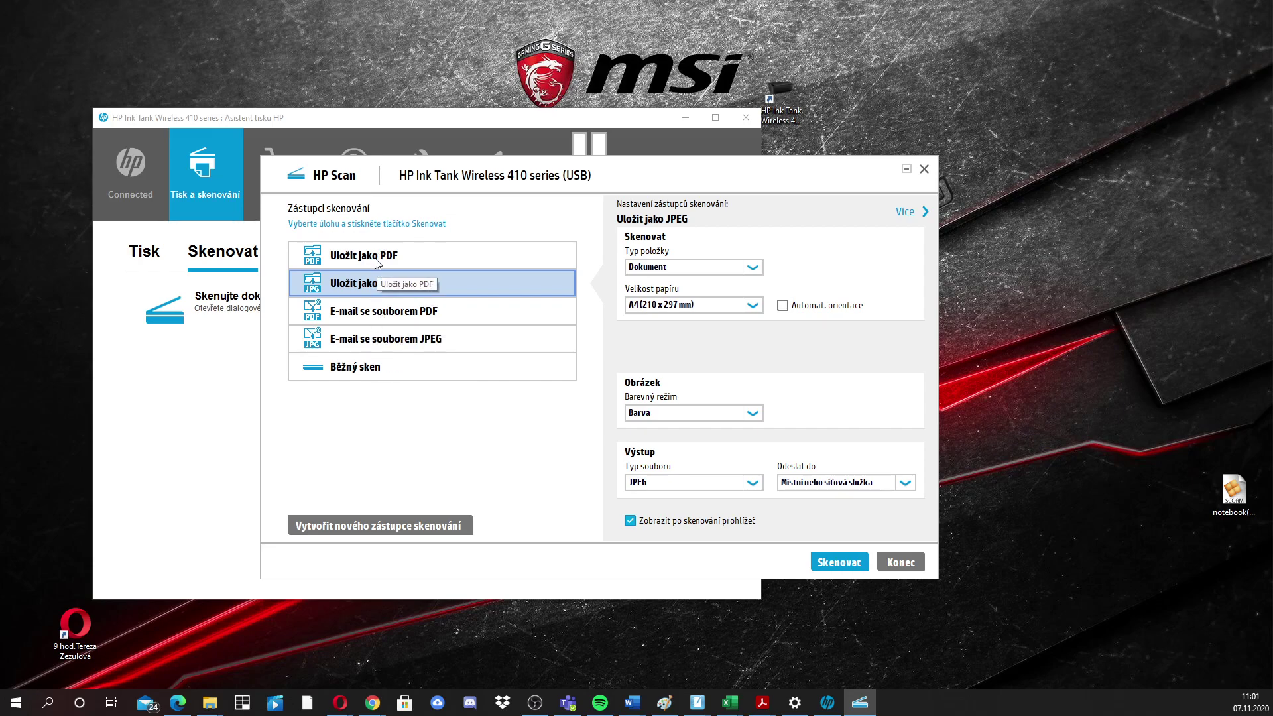
left_click(376, 264)
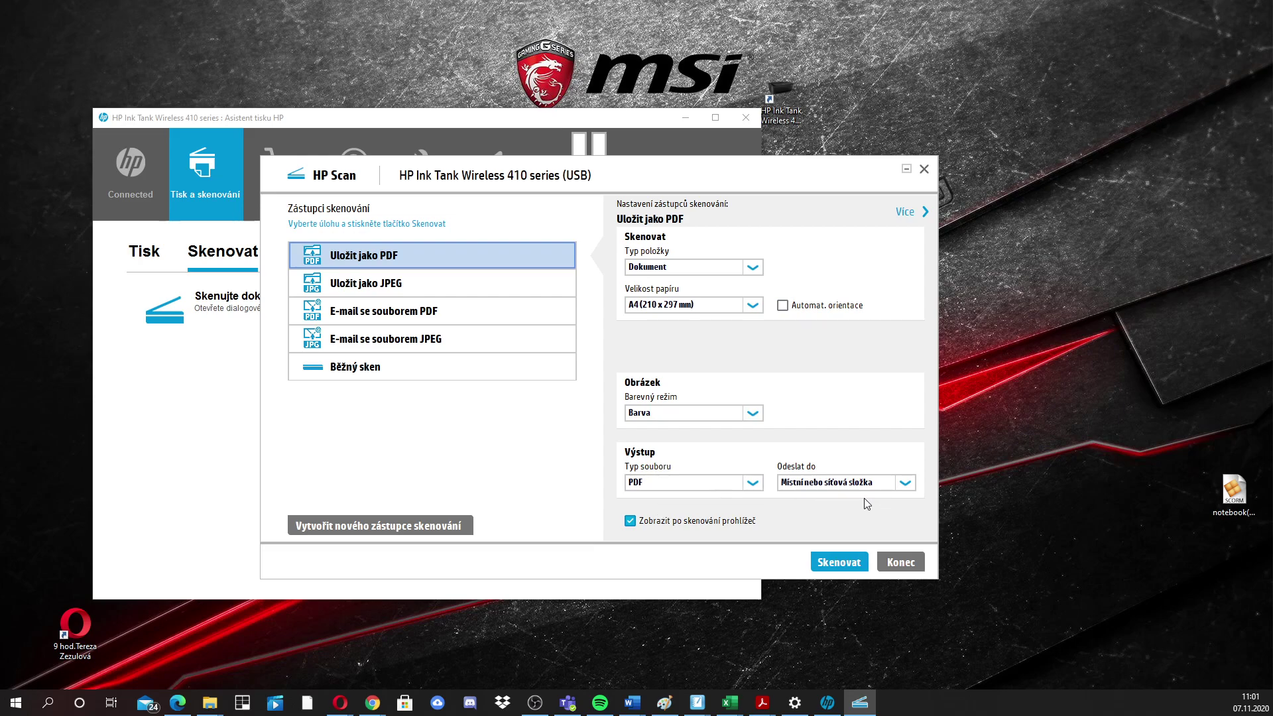
left_click(842, 563)
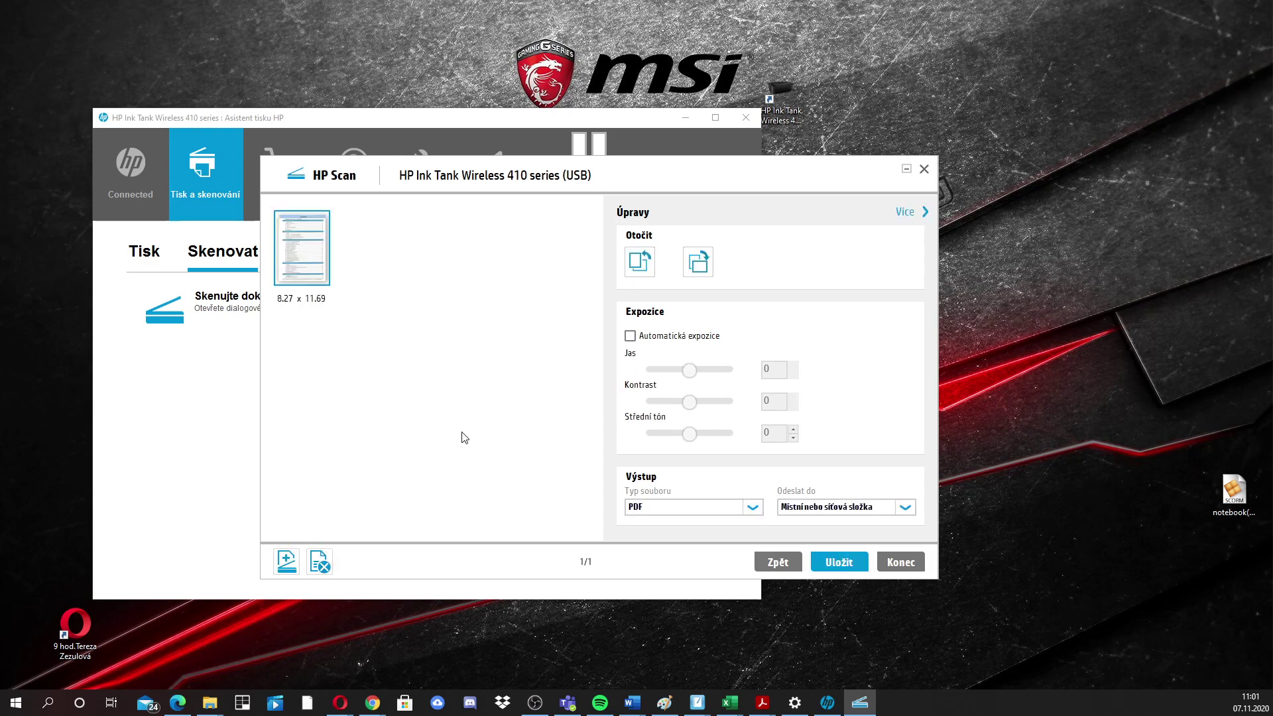
Step: Open the scanned contents page in the preview and crop its upper and left edges to about 7.95 x 11.30
double_click(321, 253)
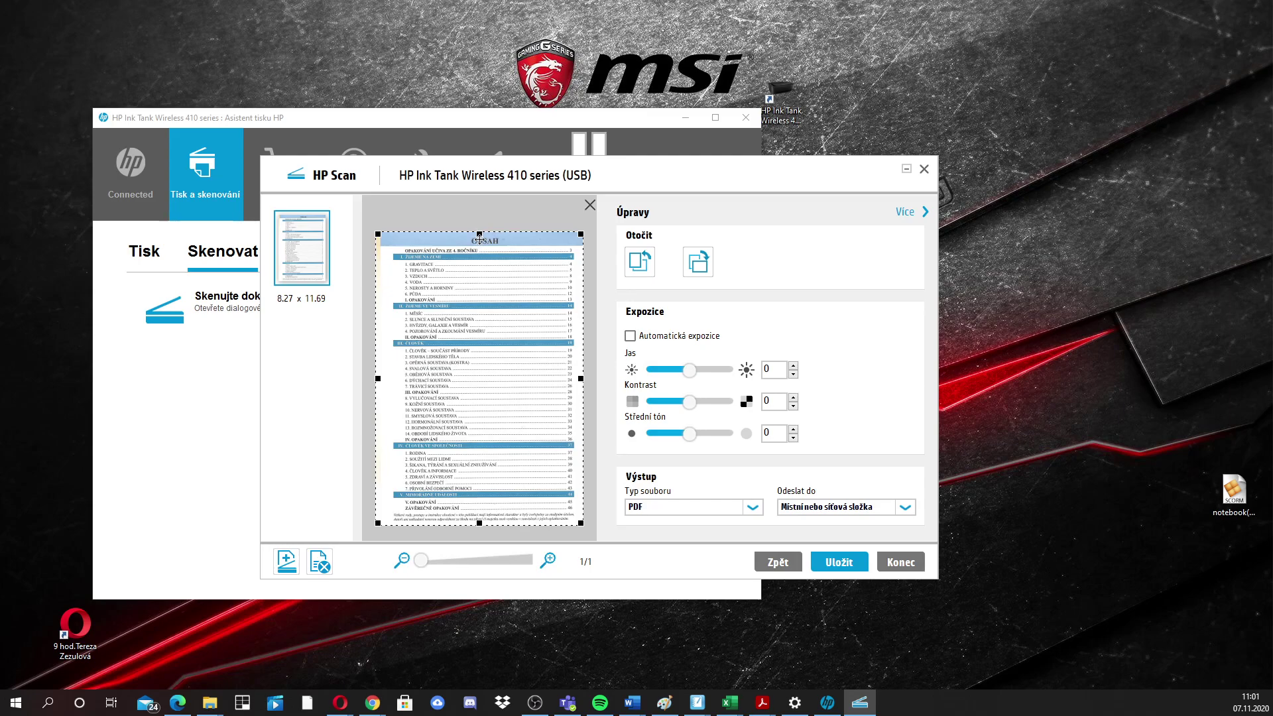
left_click_drag(480, 235, 480, 244)
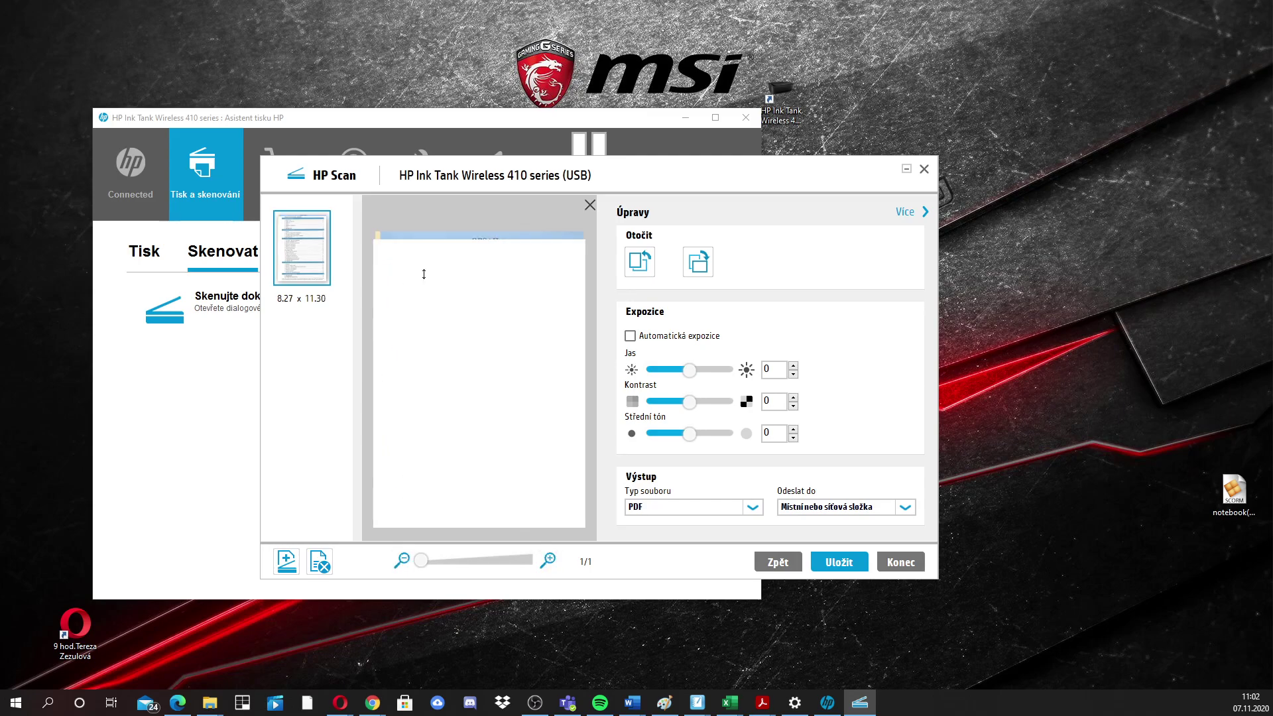
left_click_drag(378, 384, 386, 384)
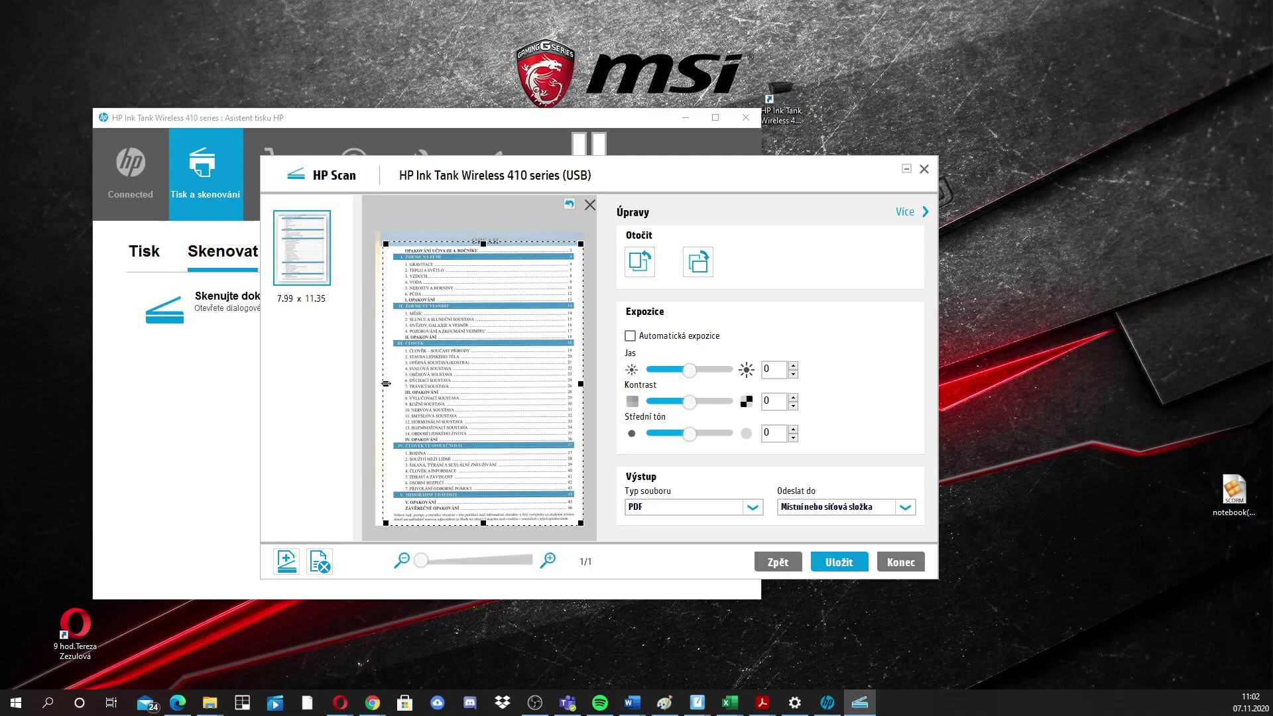
Step: Rotate the scanned contents page counter-clockwise in quarter turns through one full turn
left_click(641, 262)
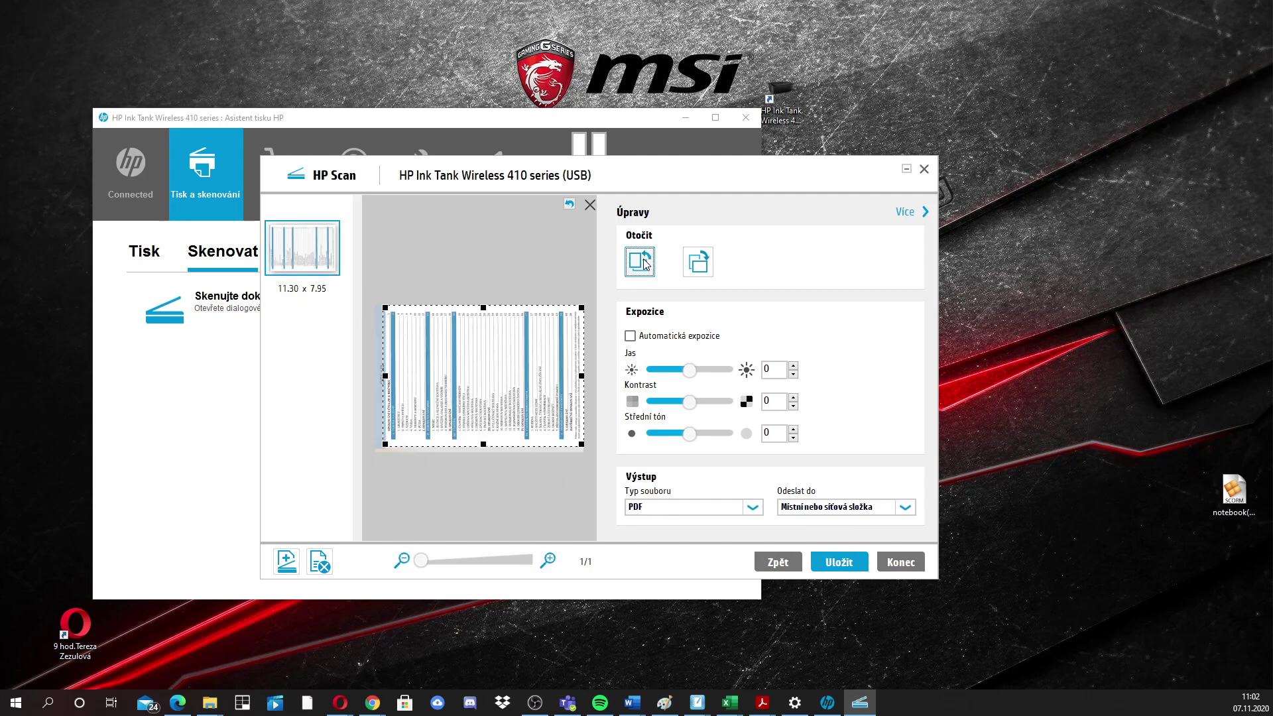
left_click(643, 263)
left_click(640, 262)
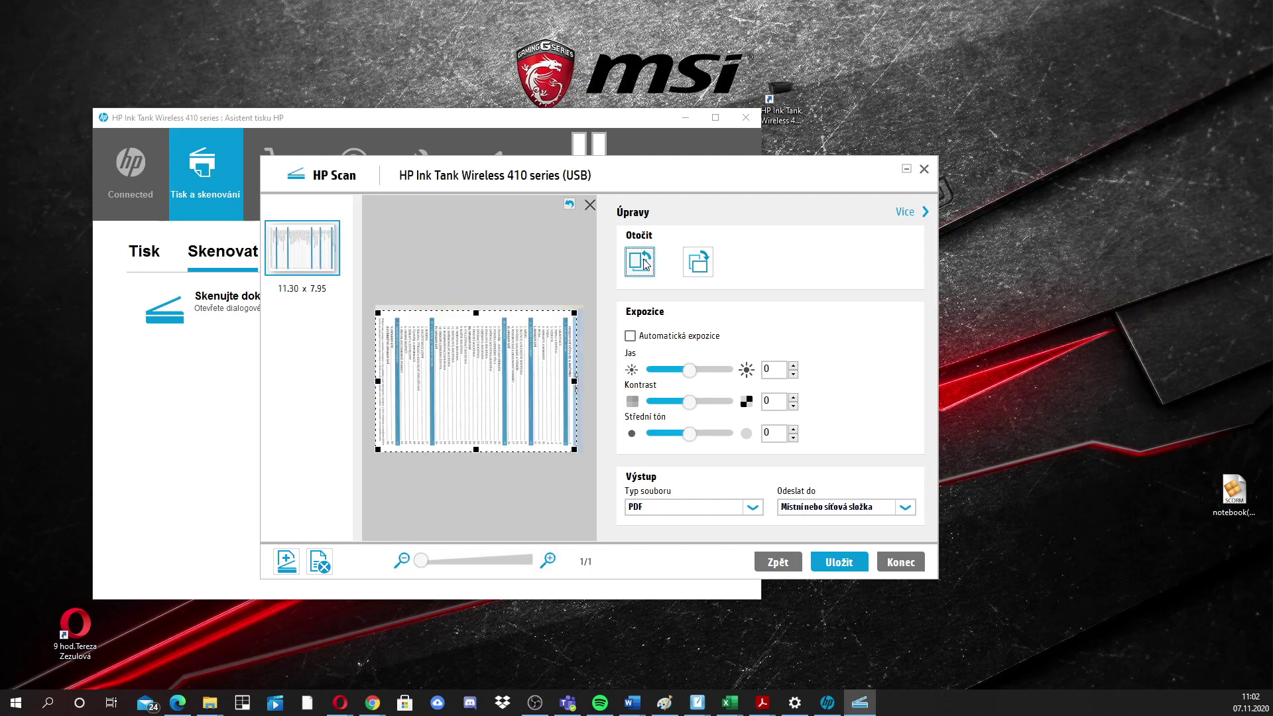
left_click(646, 264)
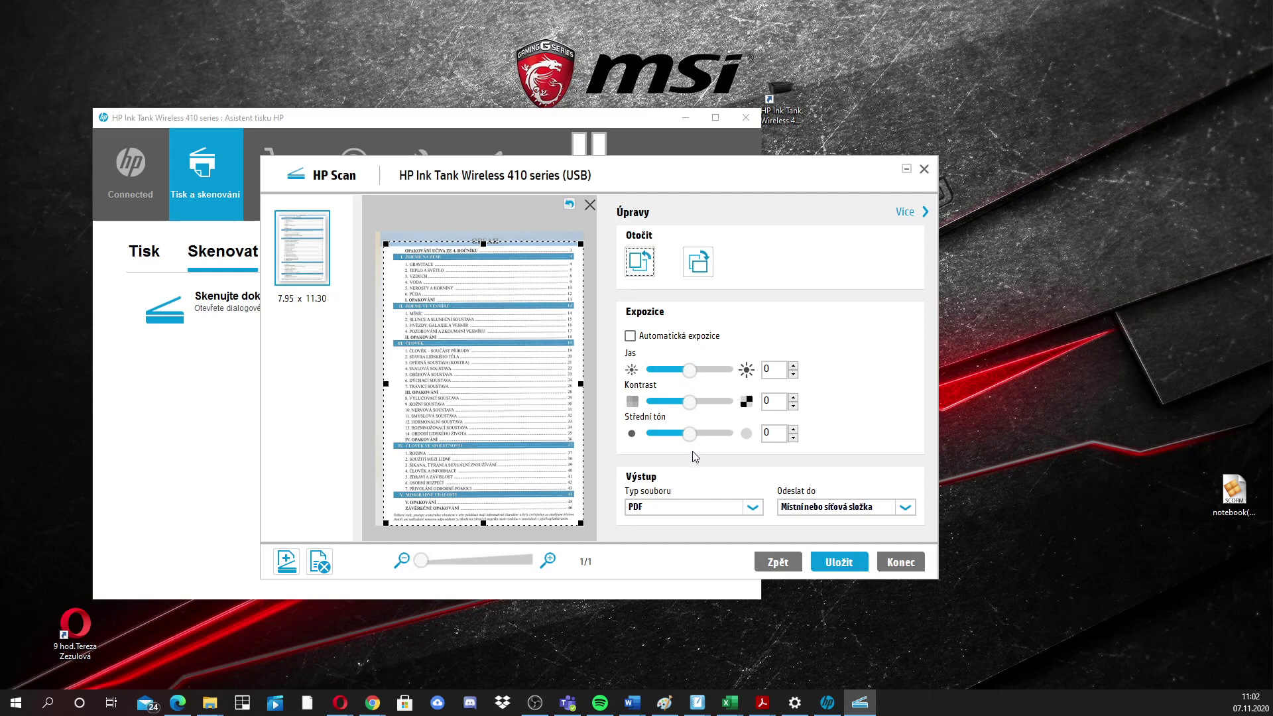
Step: Scan the contents page again as an additional page and mark that duplicate for removal
left_click(284, 563)
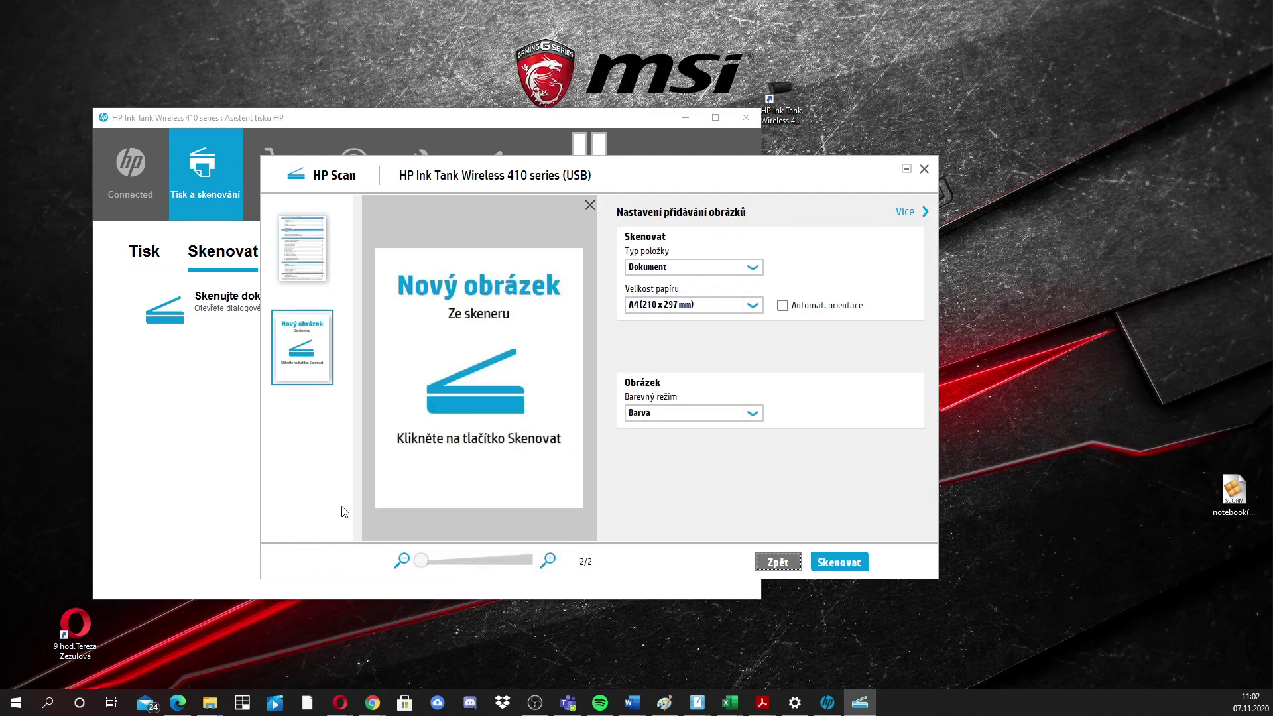
left_click(840, 563)
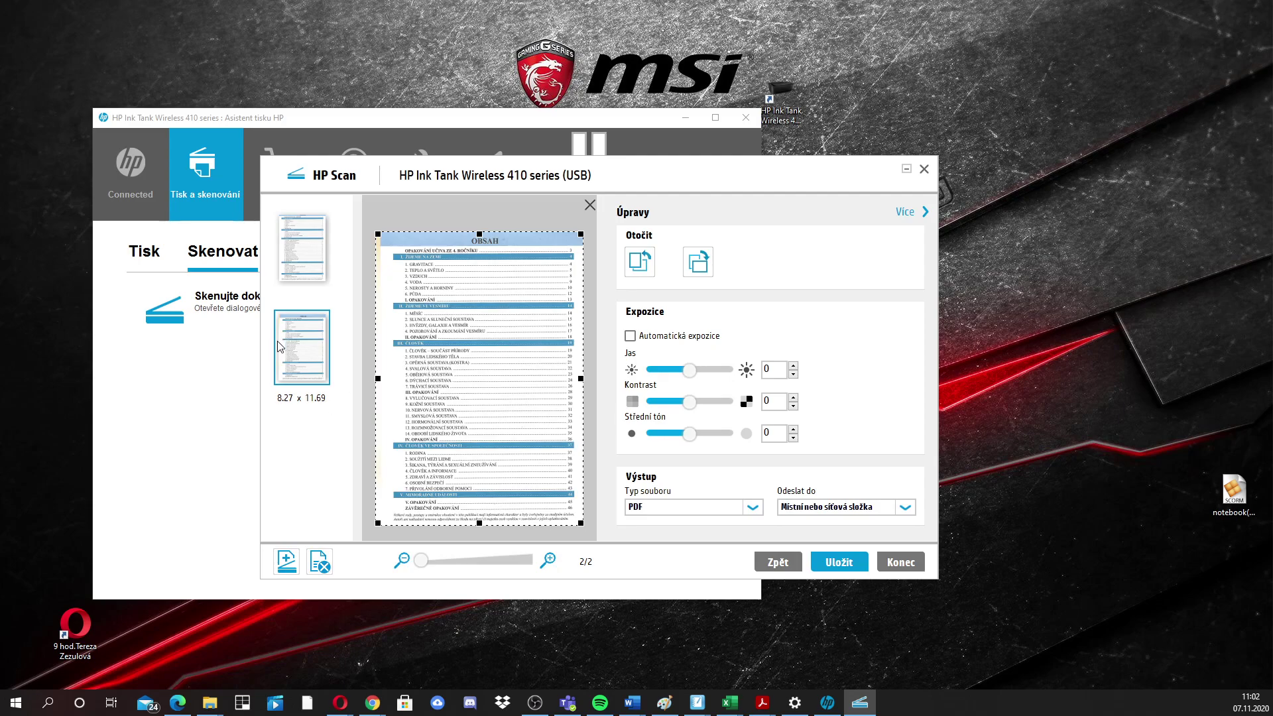
left_click(319, 562)
Step: Scan the "Opakování učiva ze 4. ročníku" exercise page as a further page and crop all four edges to about 7.90 x 10.66
left_click(286, 561)
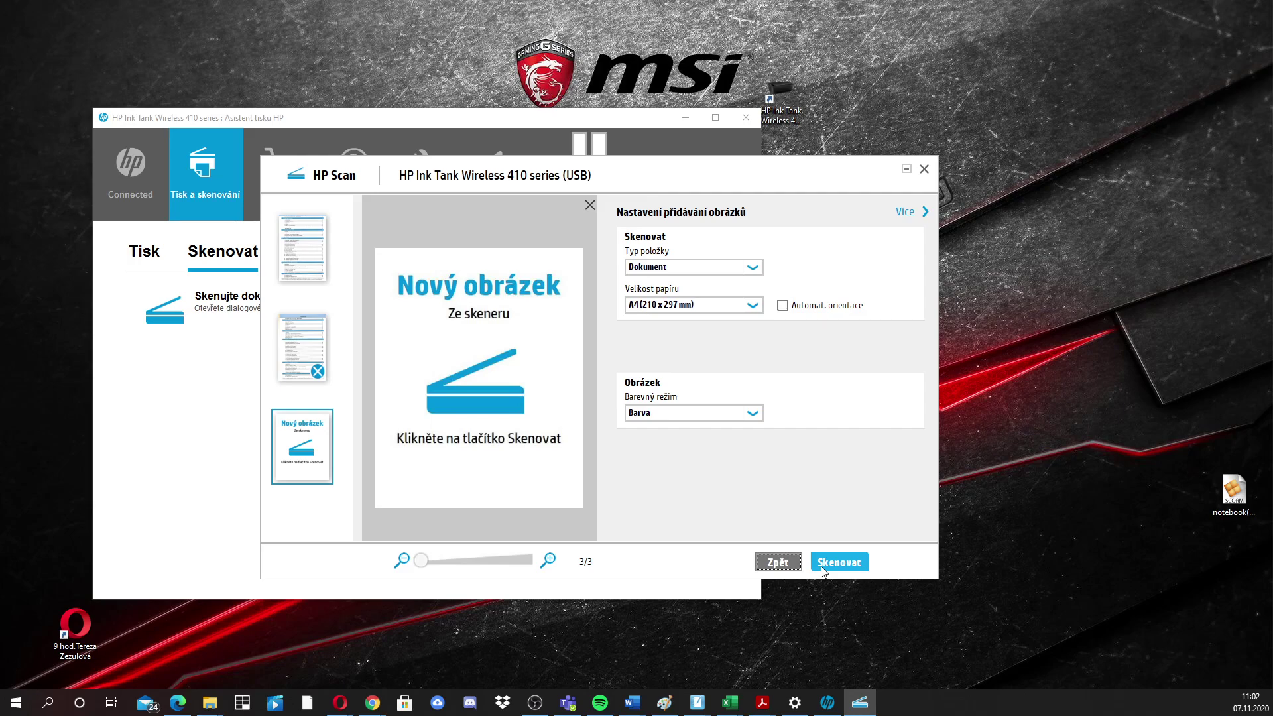
left_click(837, 563)
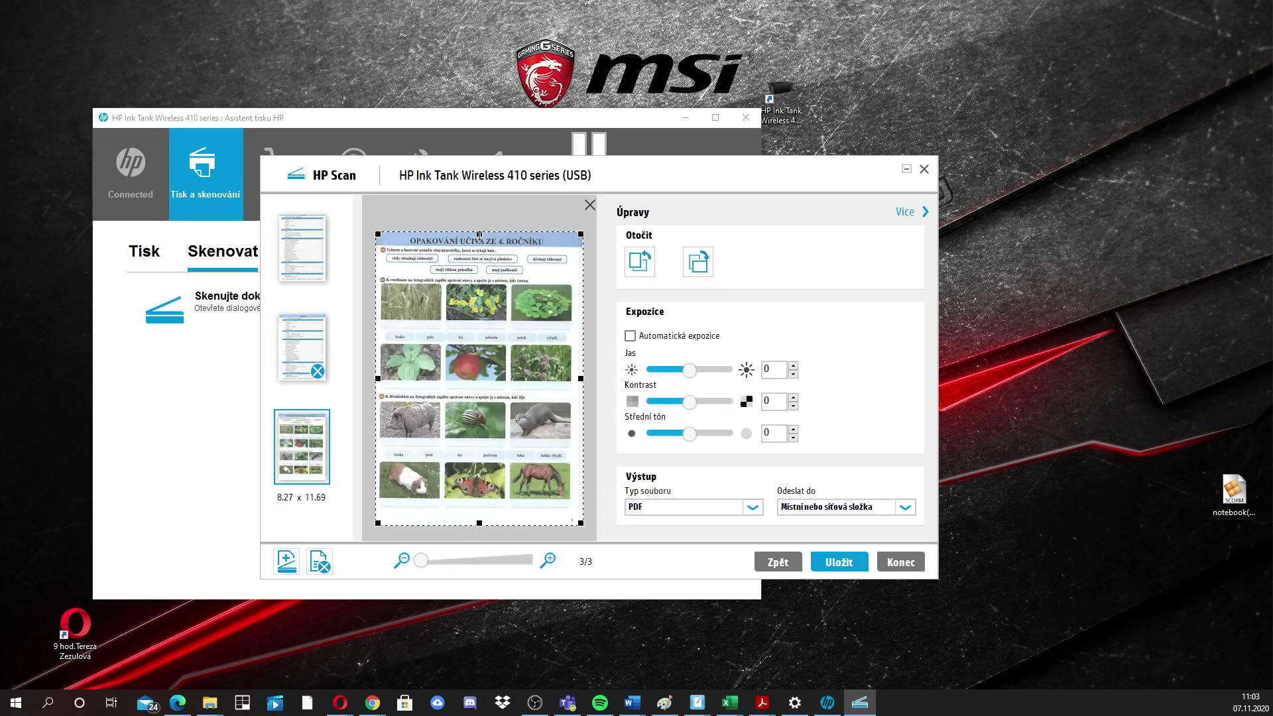
left_click_drag(479, 233, 462, 255)
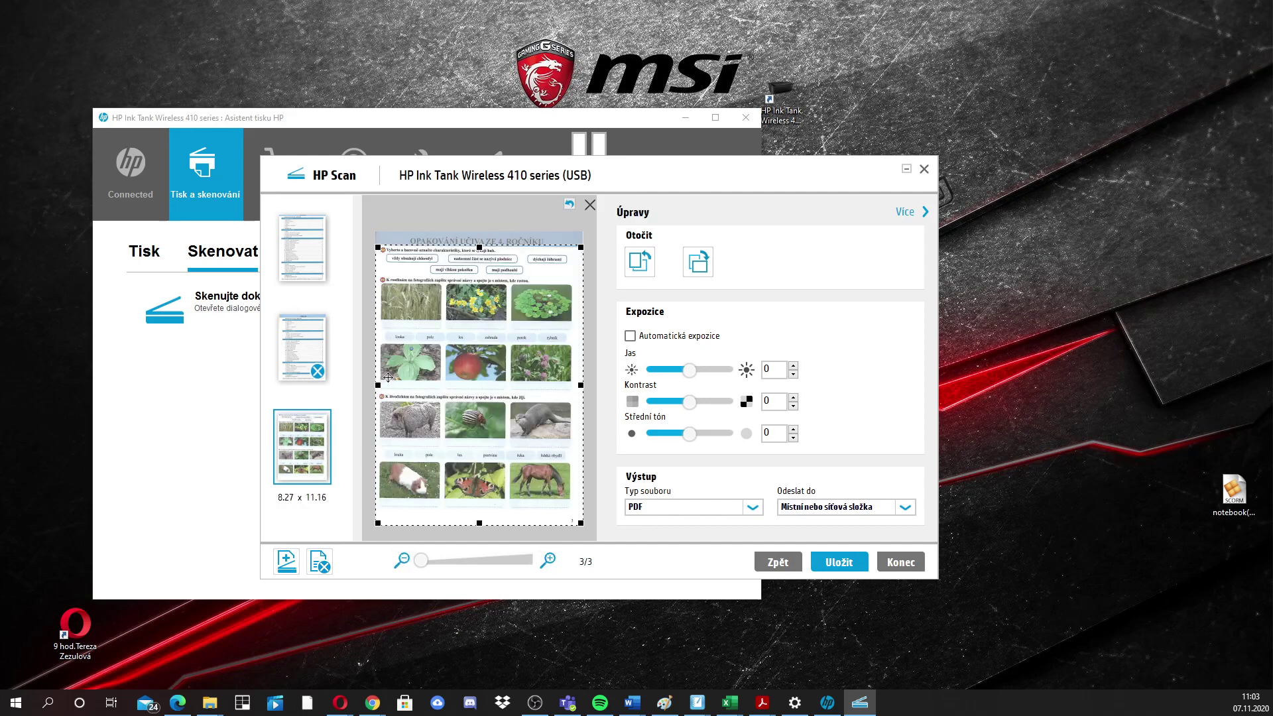
left_click_drag(378, 385, 382, 384)
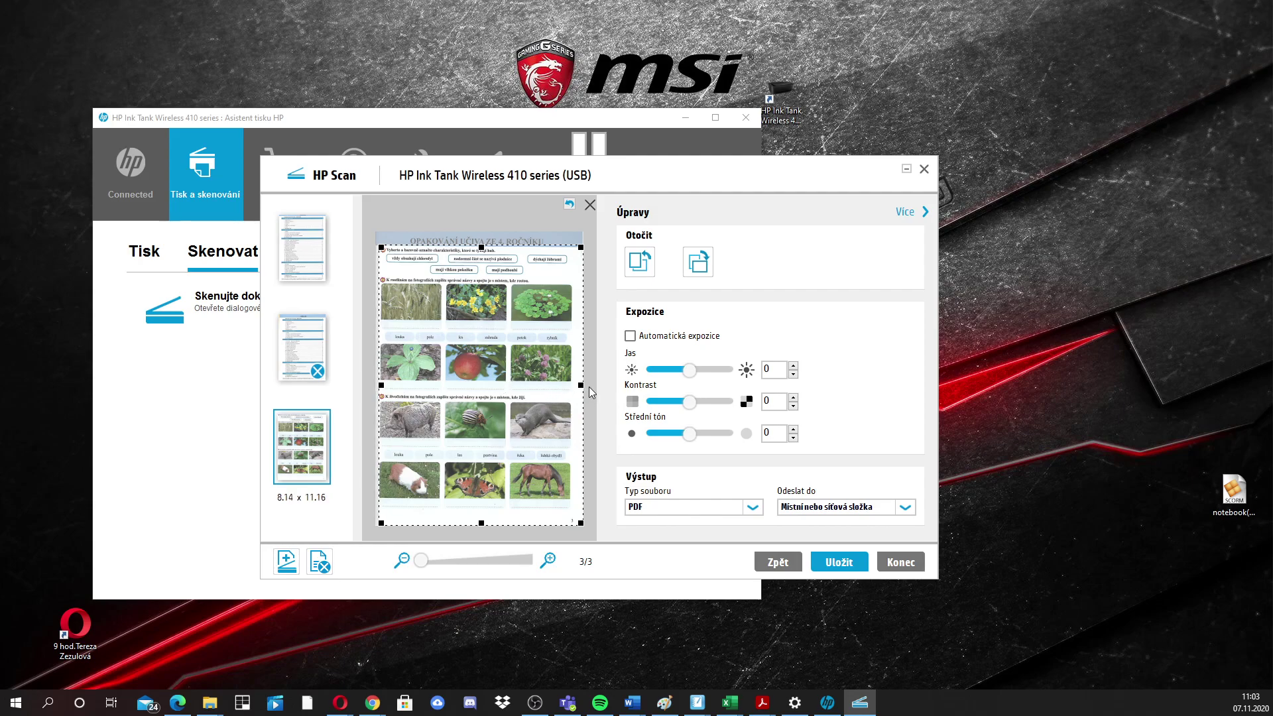
left_click_drag(582, 385, 575, 385)
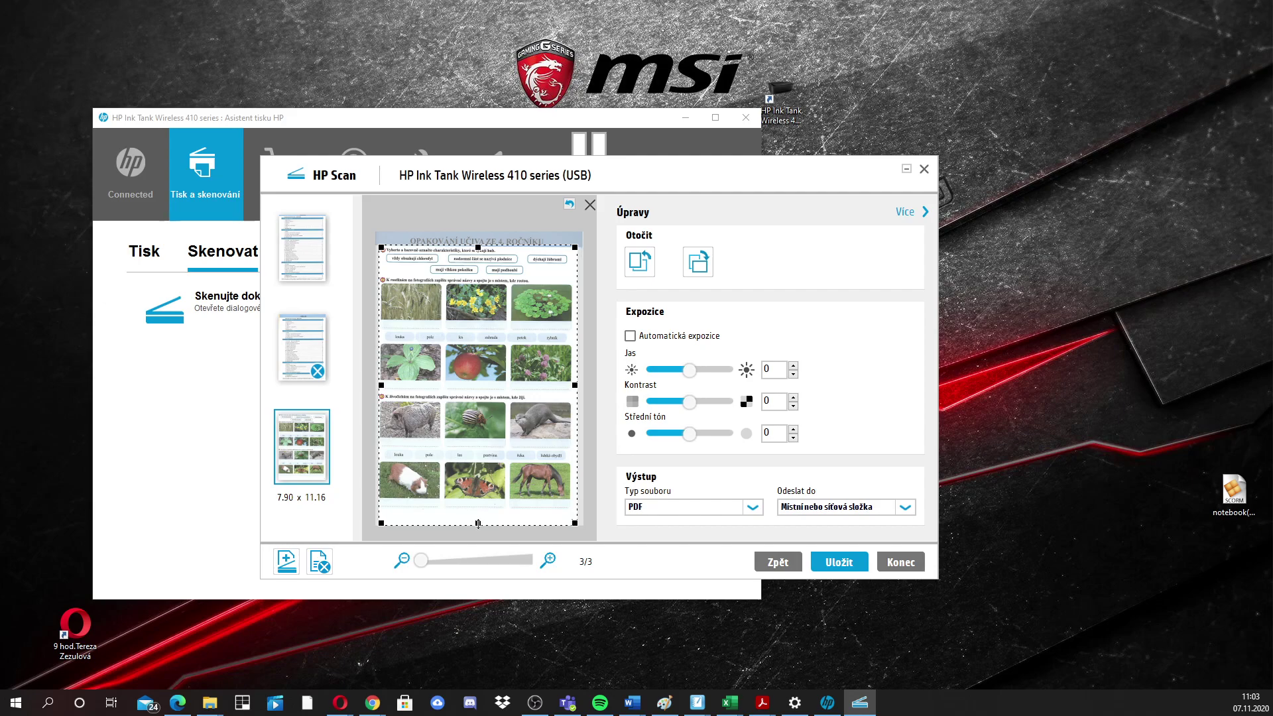
left_click_drag(478, 524, 478, 511)
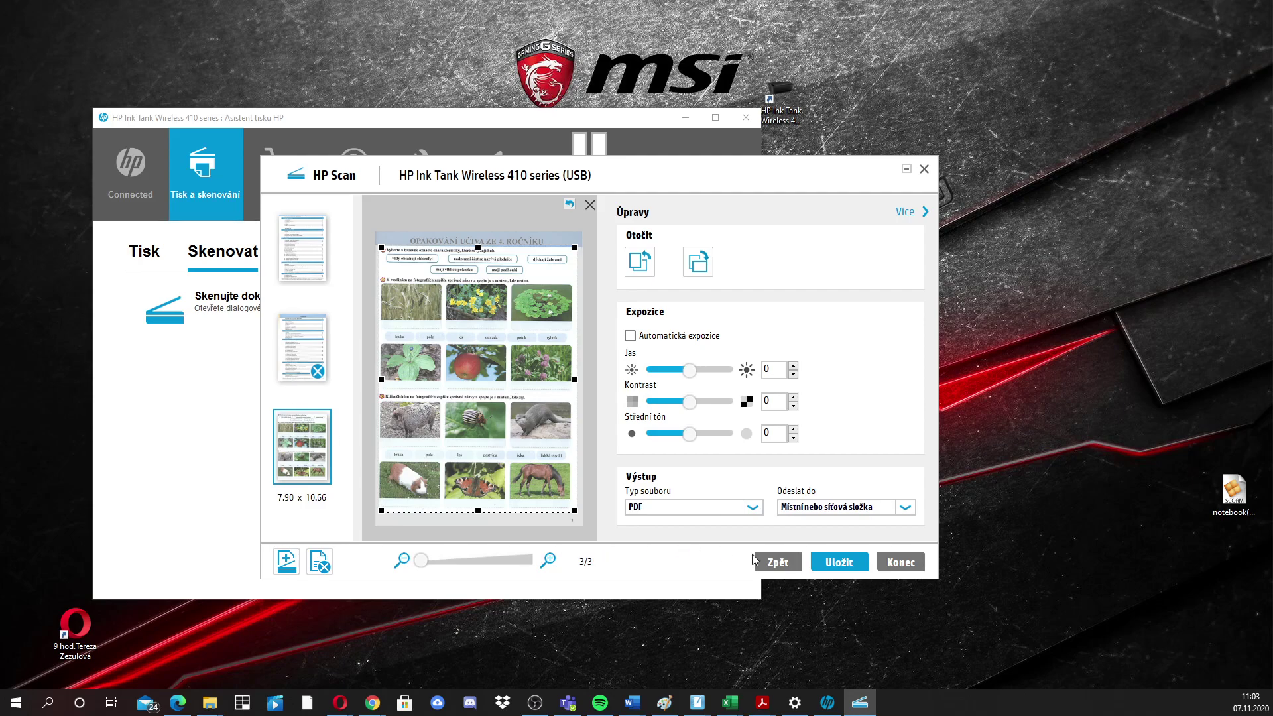
Step: Save the scanned pages as a PDF named "Přírodověda - Zkusený" in the ZK soubory folder within Dokumenty
left_click(849, 565)
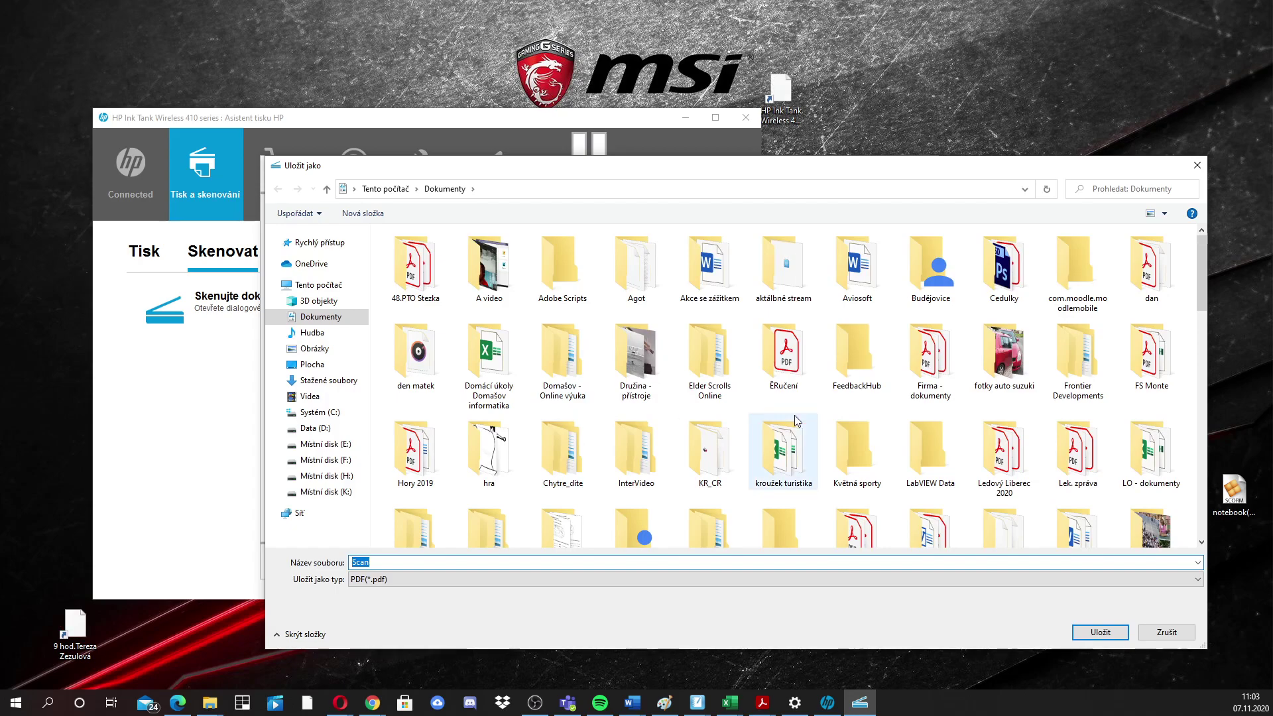
scroll(795, 415, "down", 10)
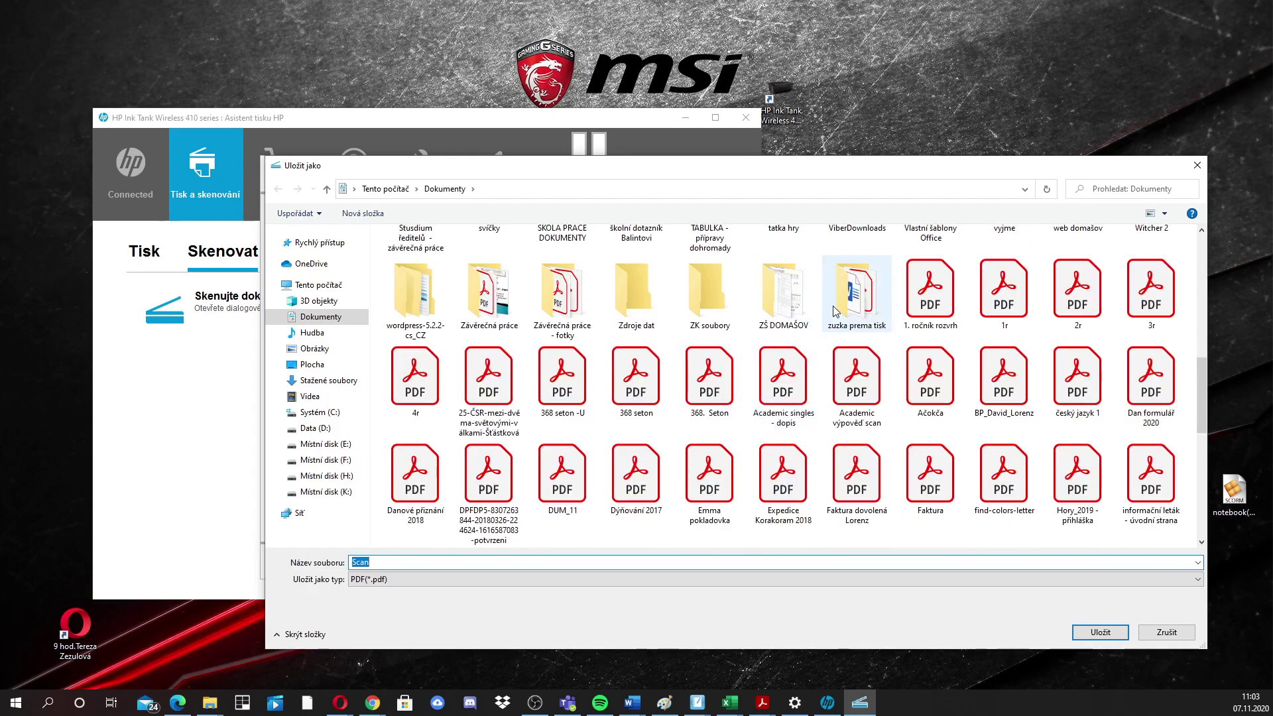
double_click(707, 305)
double_click(455, 566)
type("PS")
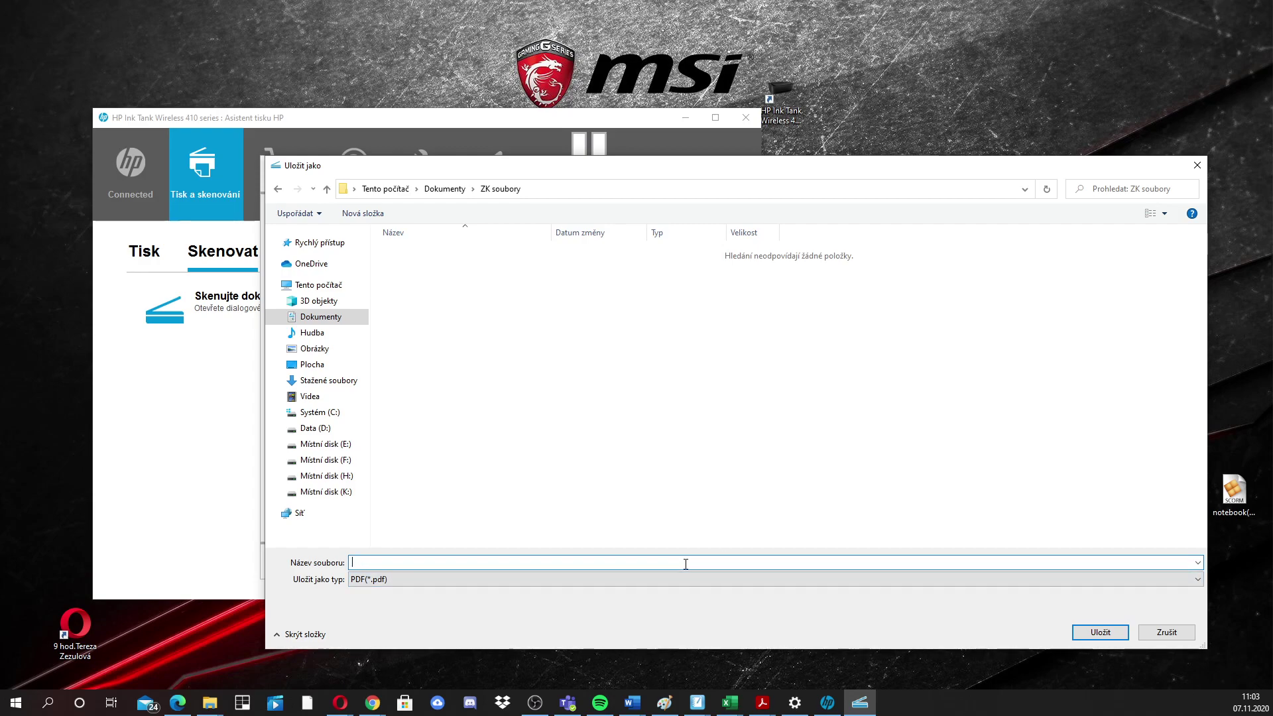
type("ři")
left_click(1095, 633)
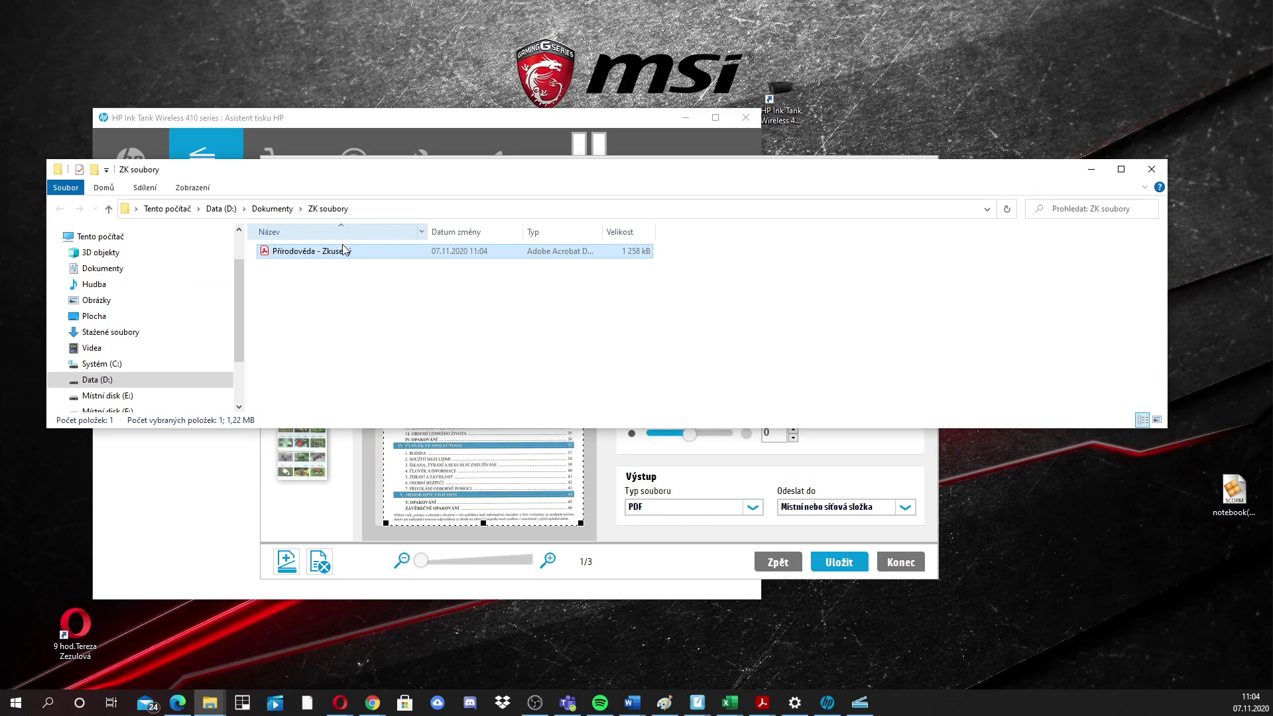
Step: Open the saved "Přírodověda - Zkusený" PDF in Acrobat Reader, review both scanned pages, and minimize the viewer
double_click(341, 252)
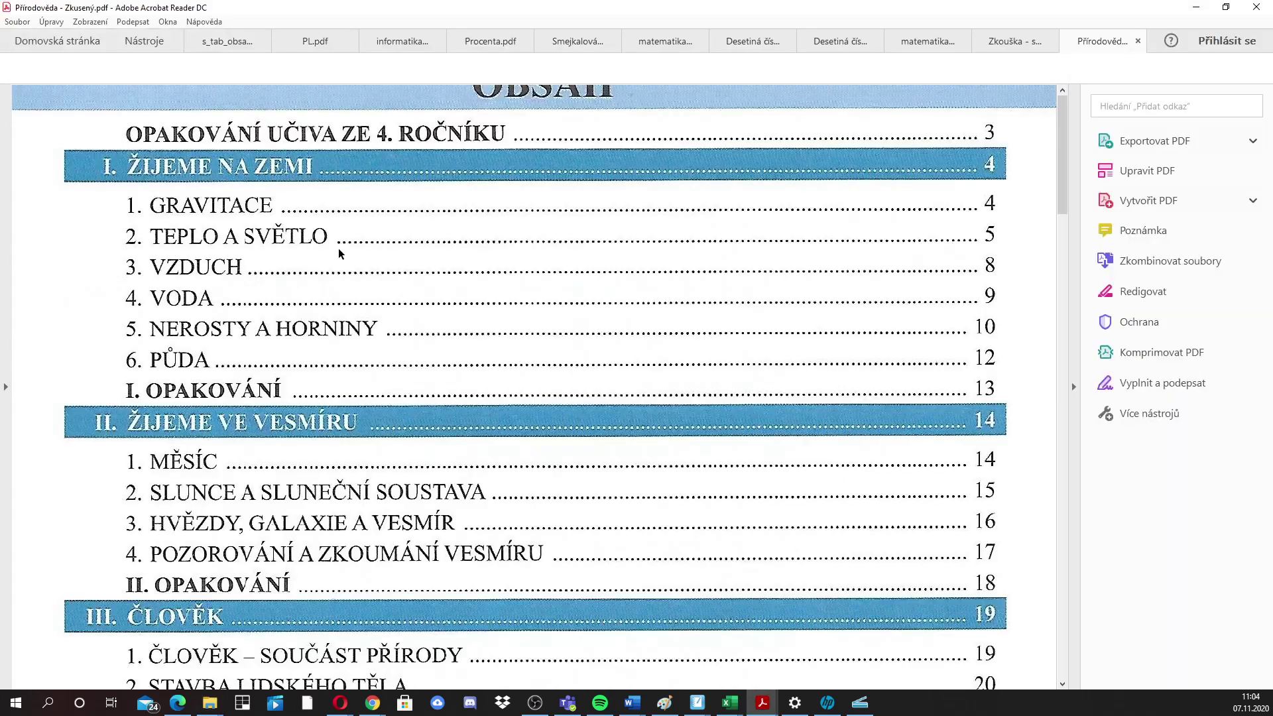
scroll(57, 454, "down", 3)
scroll(57, 455, "down", 15)
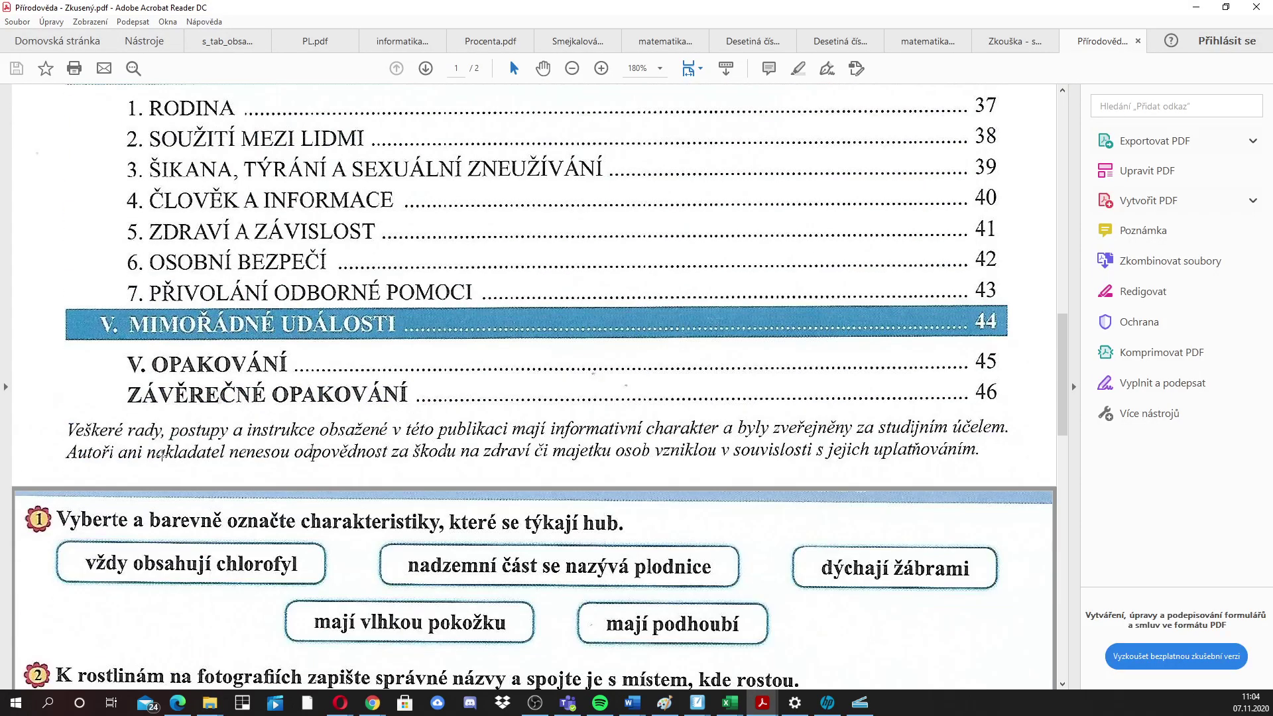
scroll(162, 457, "up", 1)
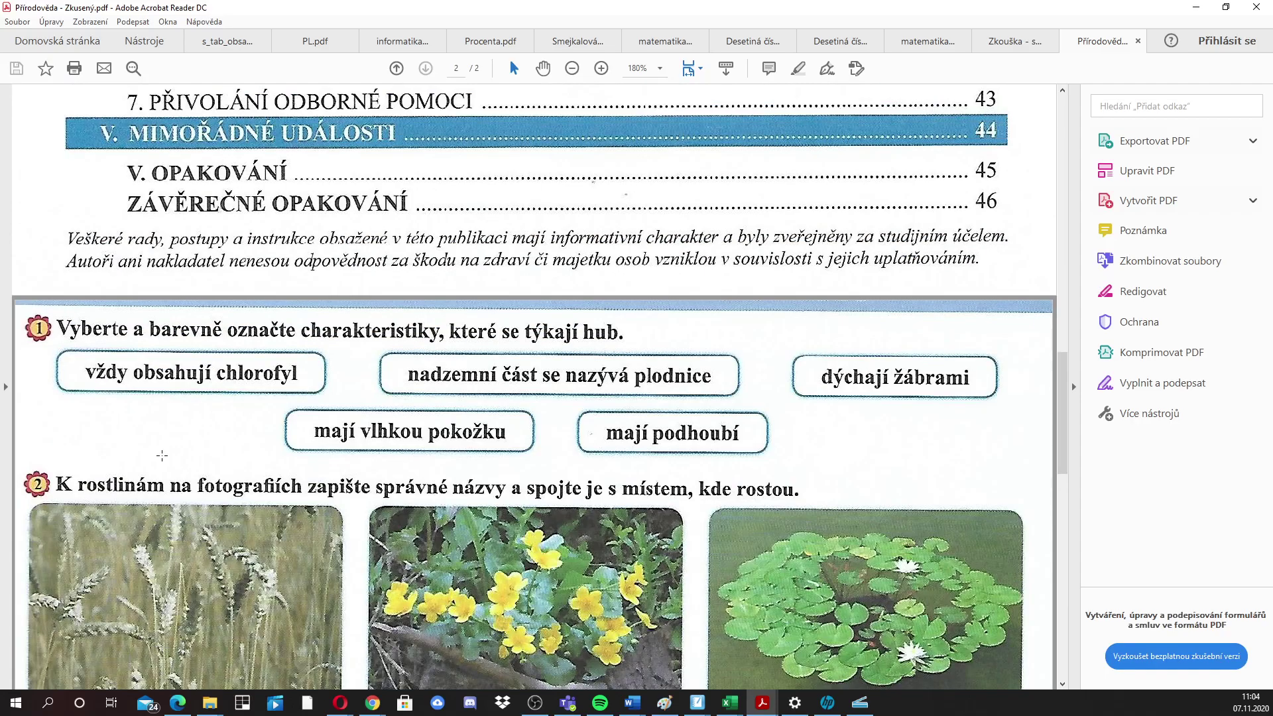
scroll(162, 456, "down", 15)
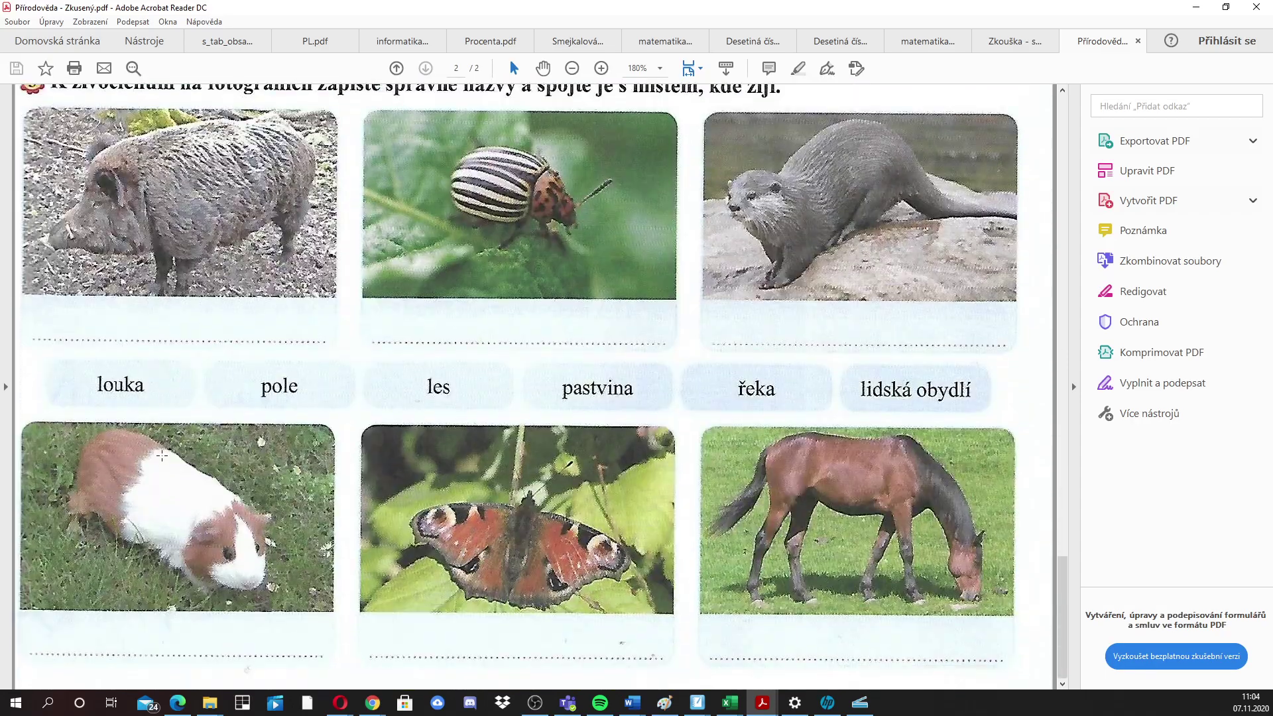
scroll(173, 418, "up", 15)
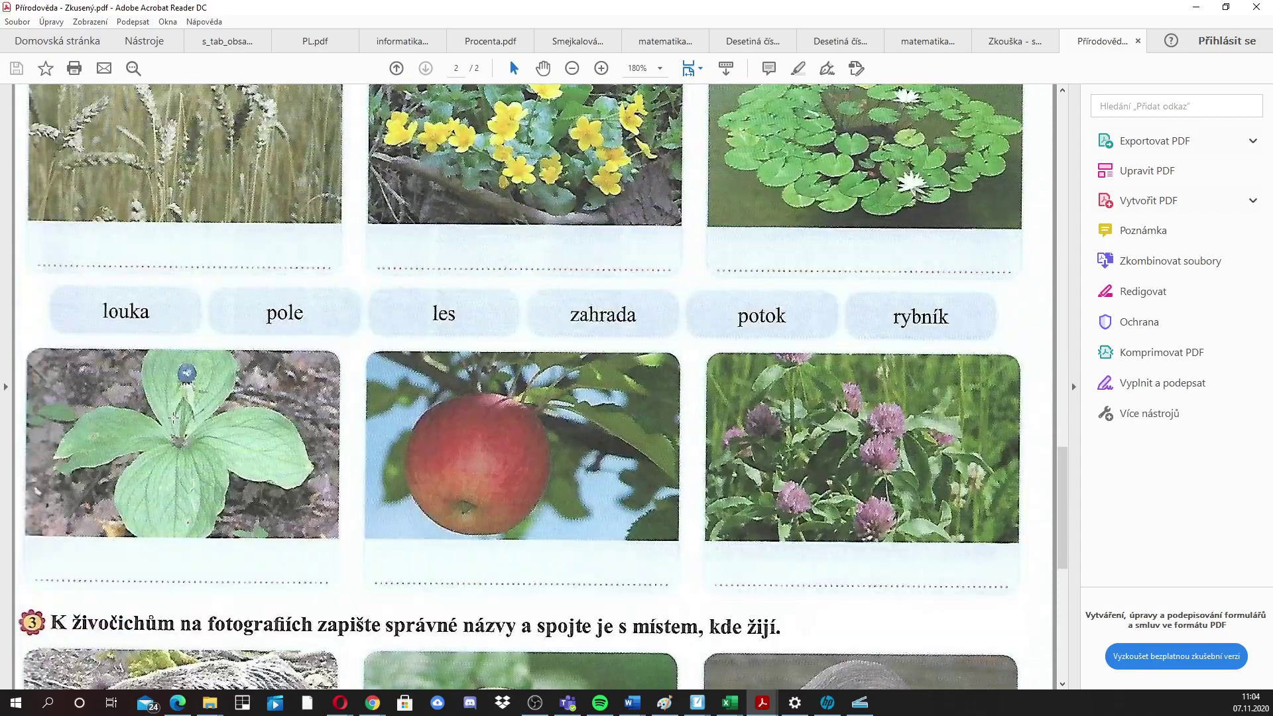
scroll(173, 417, "up", 12)
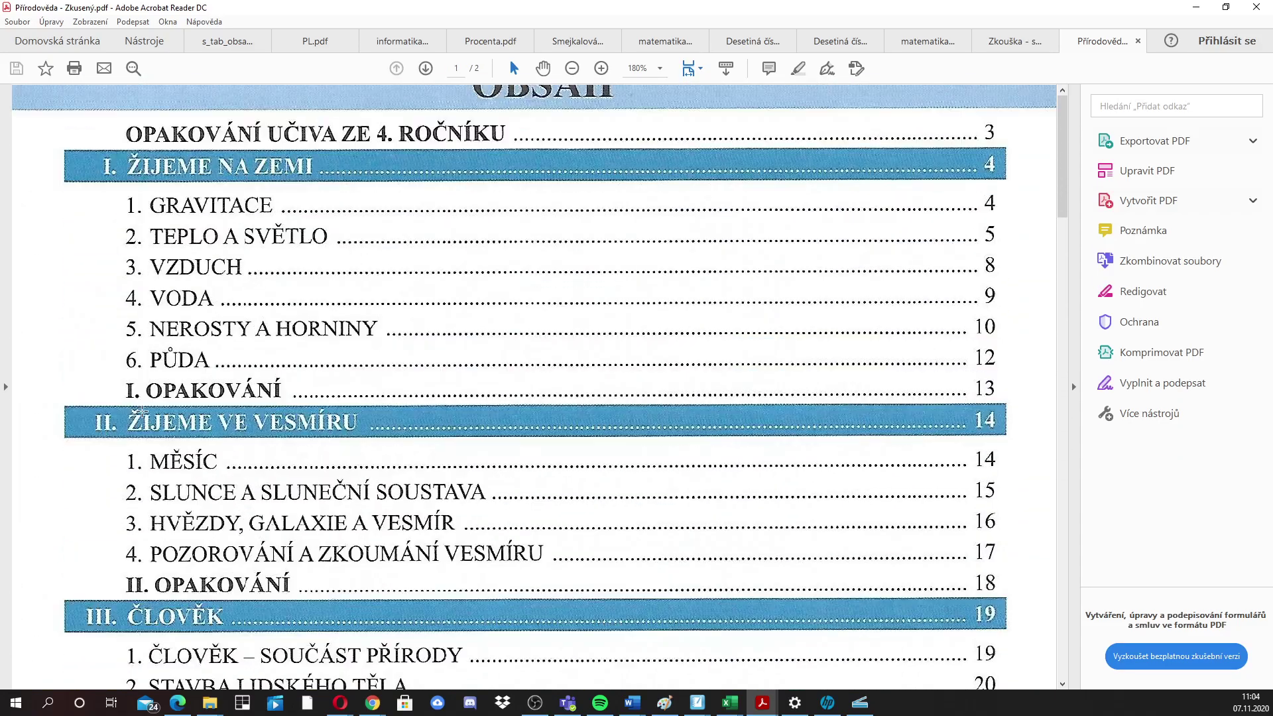
left_click(1197, 10)
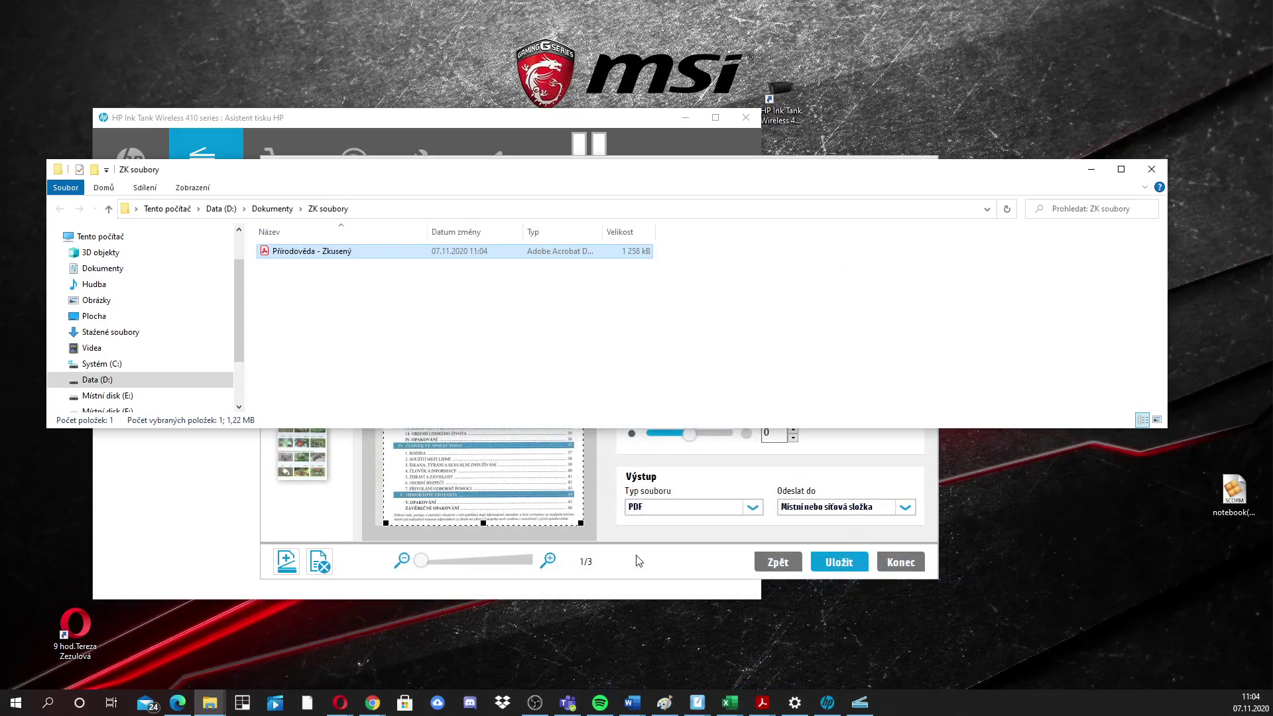
Step: Switch back to HP Scan and return from the scanned pages to the list of scan shortcuts
left_click(658, 540)
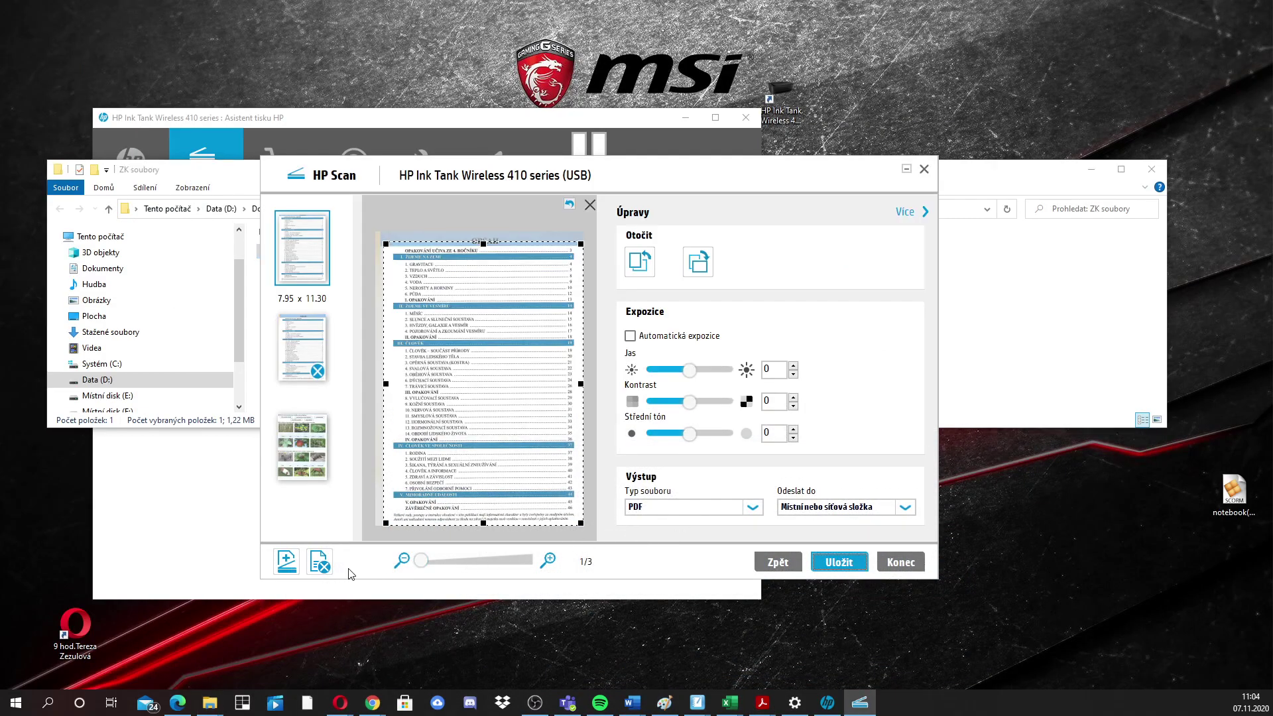
left_click(777, 562)
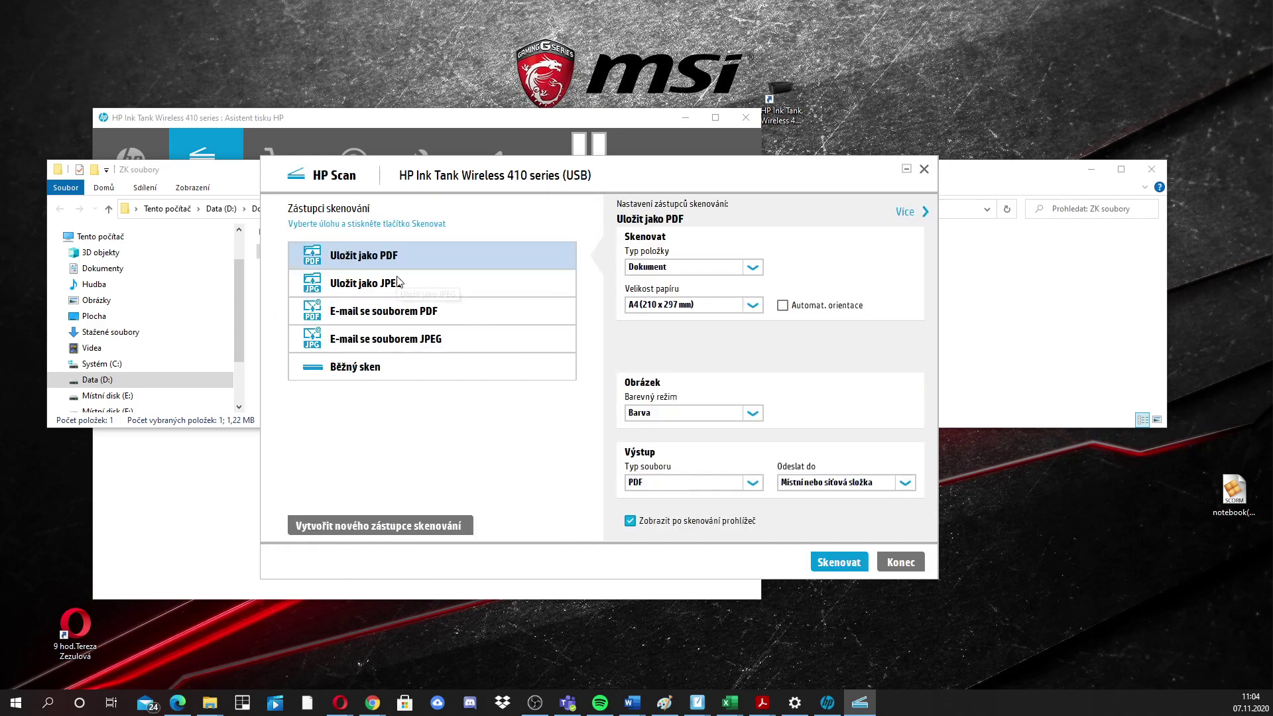
Step: Scan the "Opakování učiva ze 4. ročníku" page with the "Uložit jako JPEG" shortcut and open its large preview
left_click(390, 286)
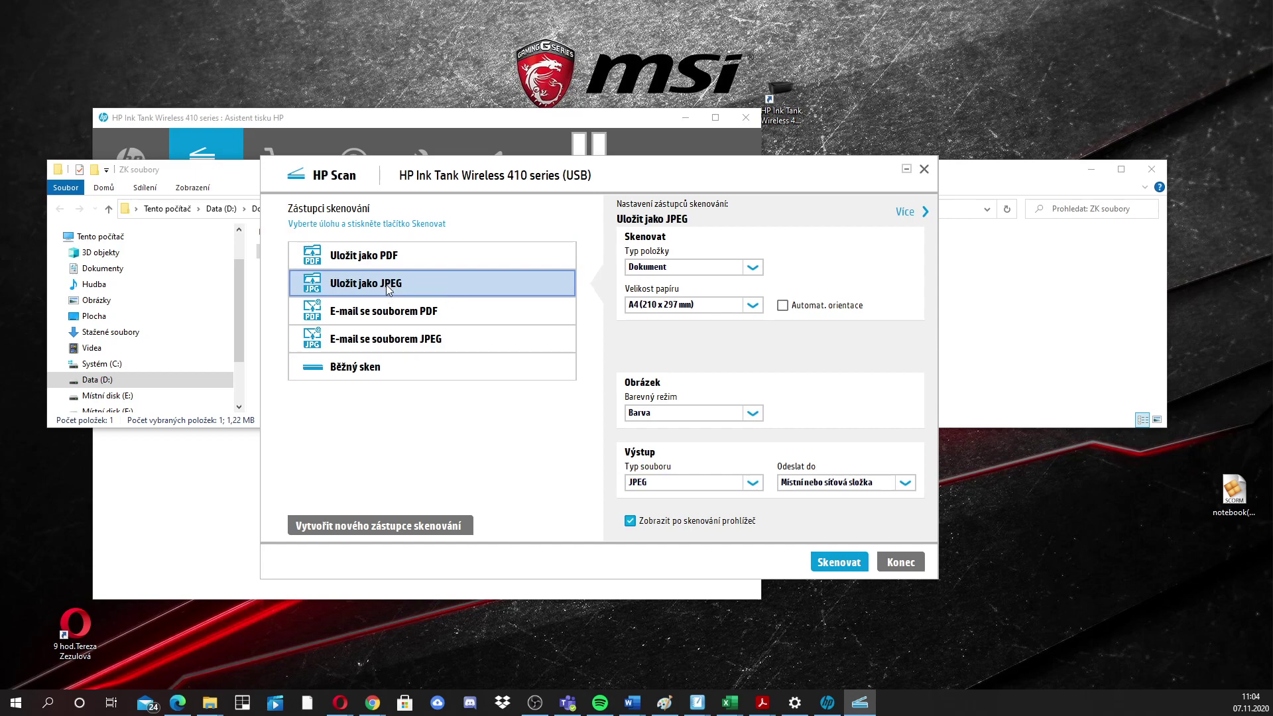
left_click(844, 563)
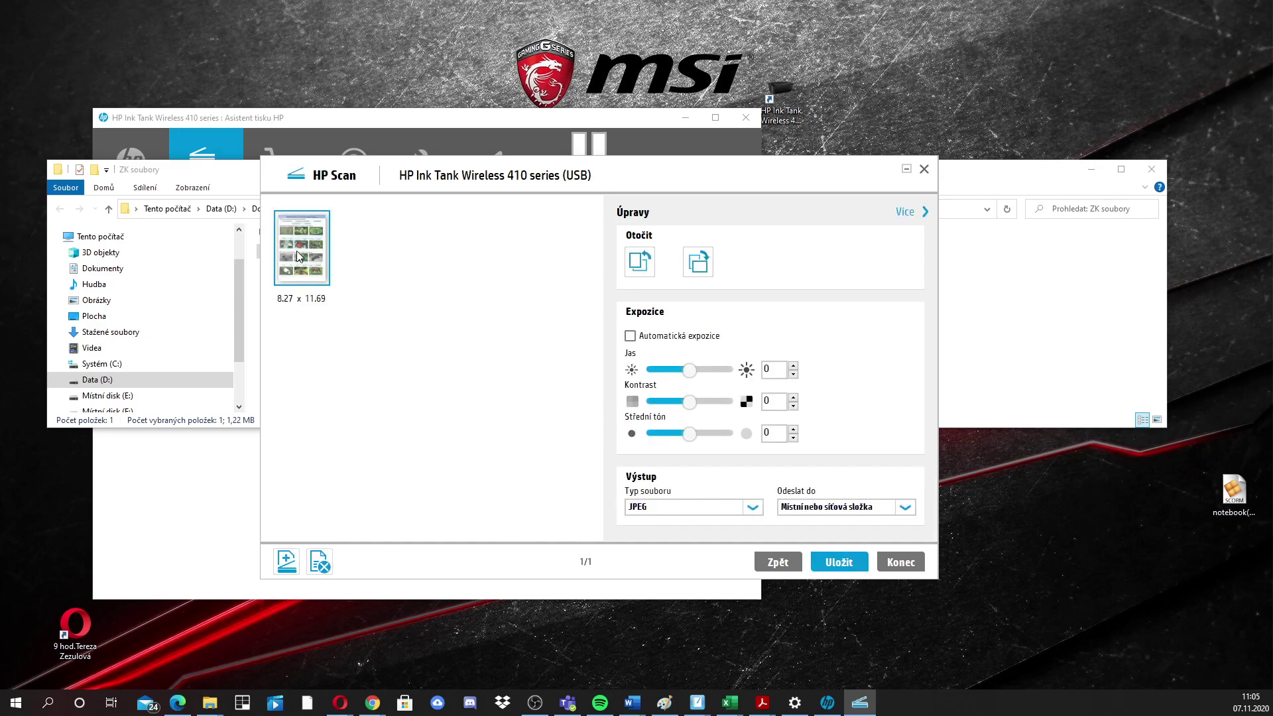
left_click(297, 256)
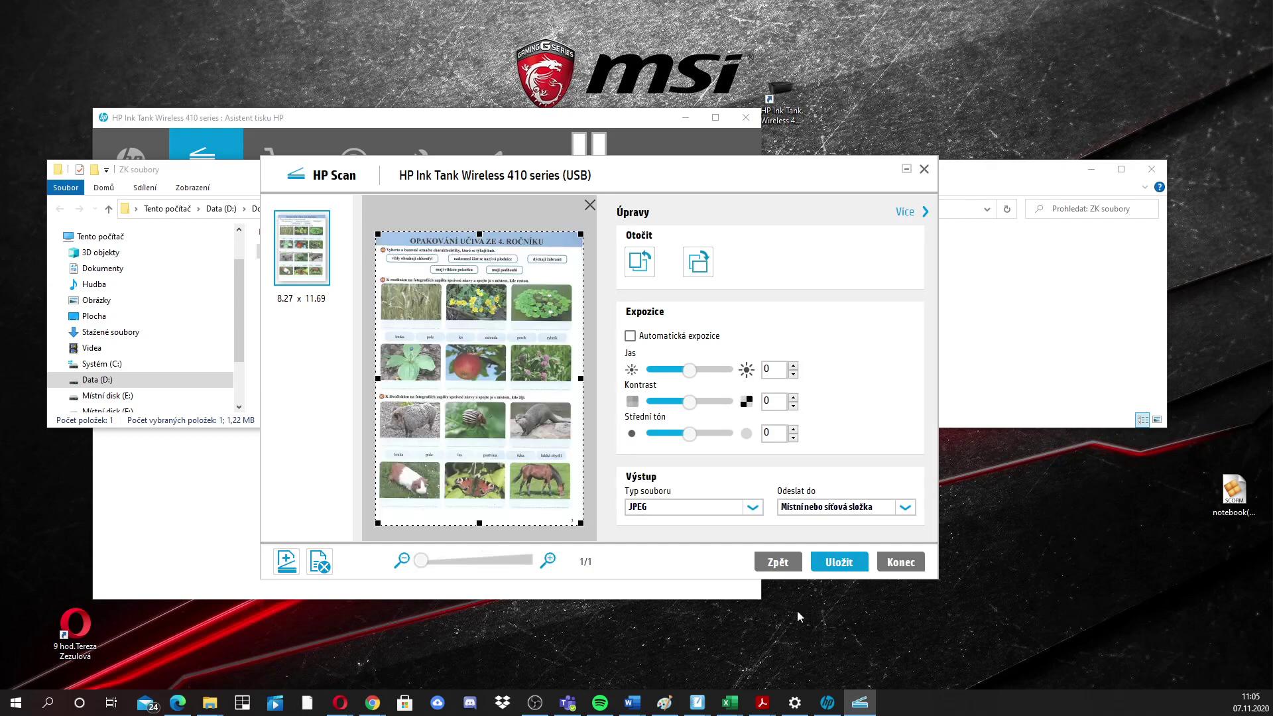
Step: Save the scan as a JPEG named "Sken PS" in the ZK soubory folder within Dokumenty
left_click(856, 565)
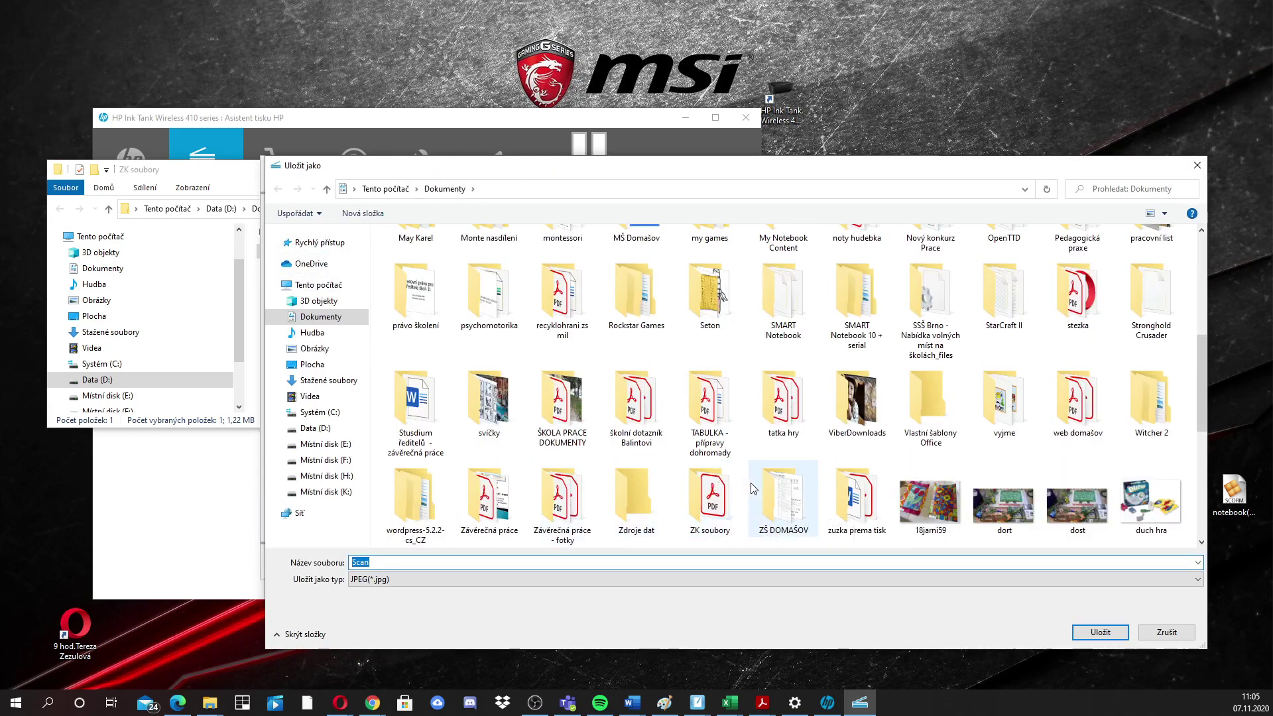
left_click(721, 494)
double_click(721, 494)
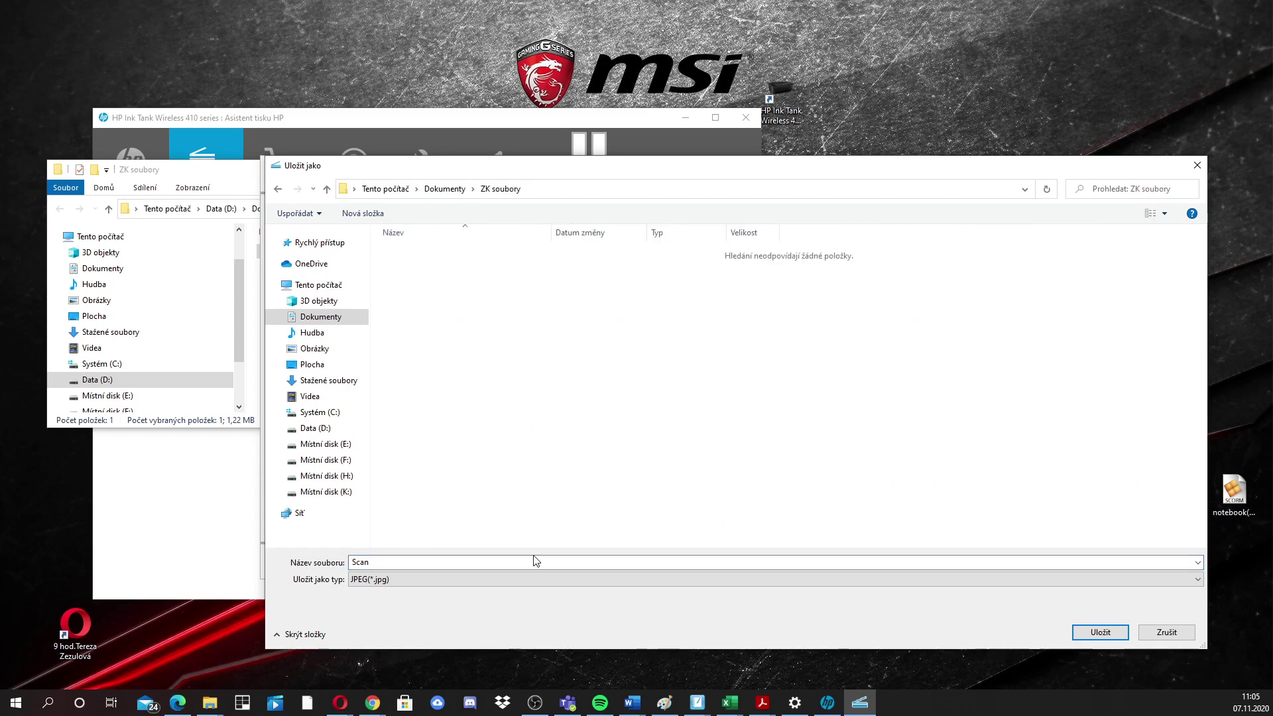
type("Sken ")
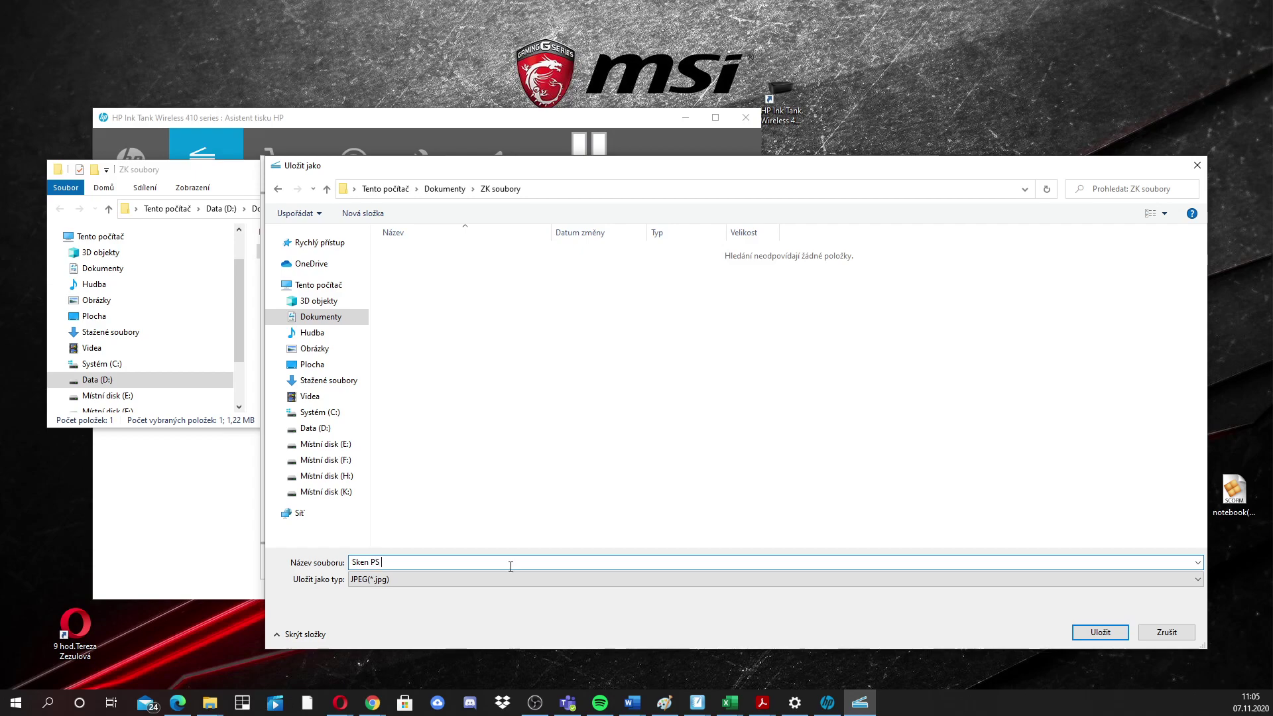
type("PS")
left_click(1103, 628)
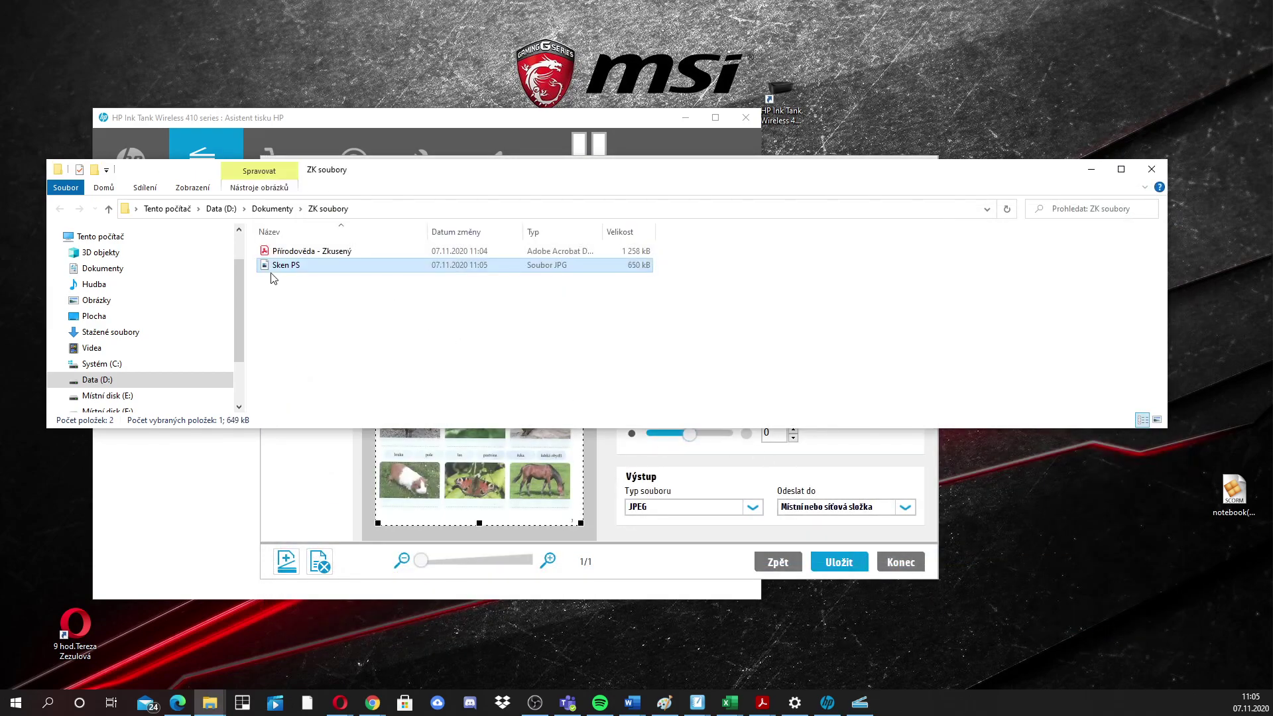
Step: Open the "Sken PS" image in Fotografie to check the scan, and return to the ZK soubory folder
double_click(287, 266)
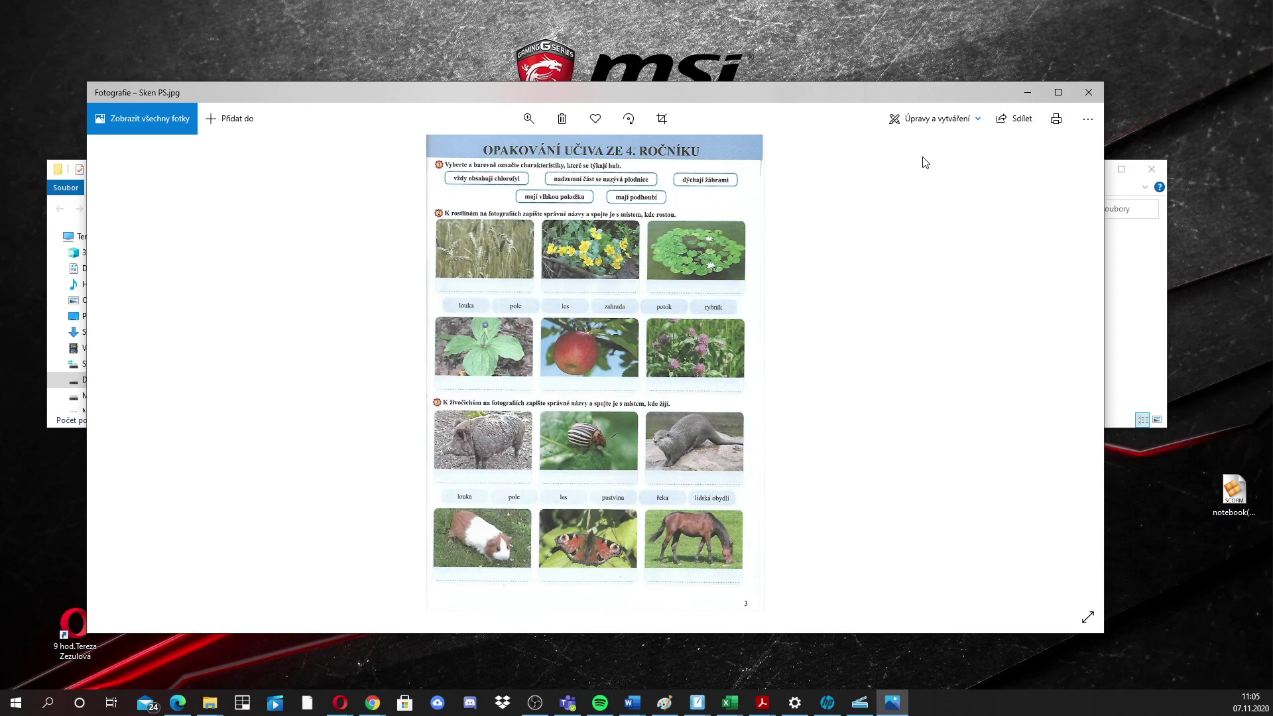
left_click(1117, 272)
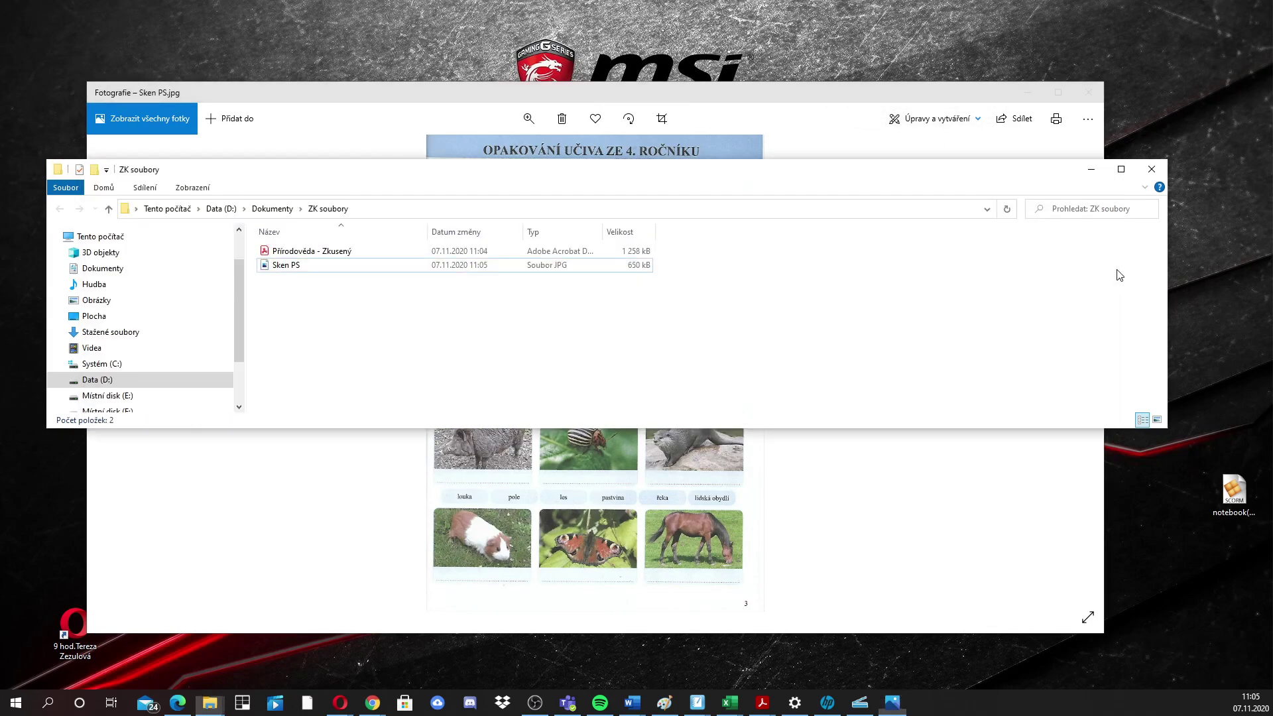
right_click(385, 272)
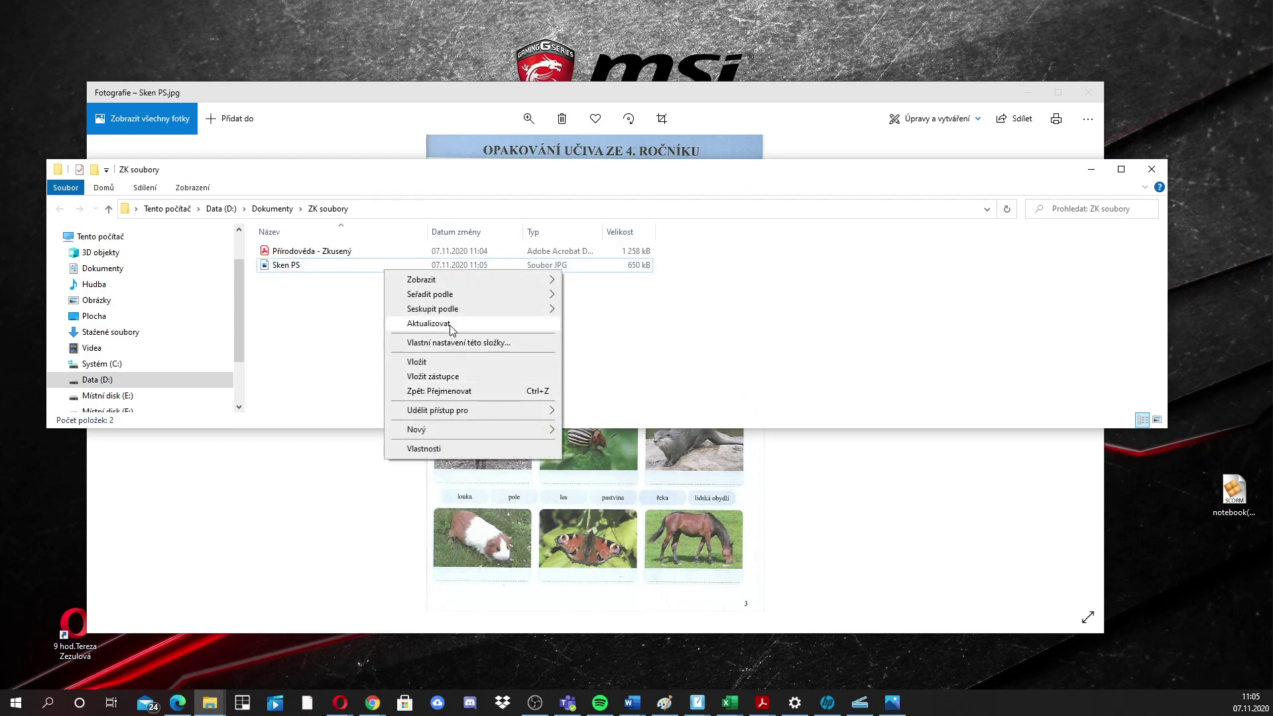
left_click(326, 293)
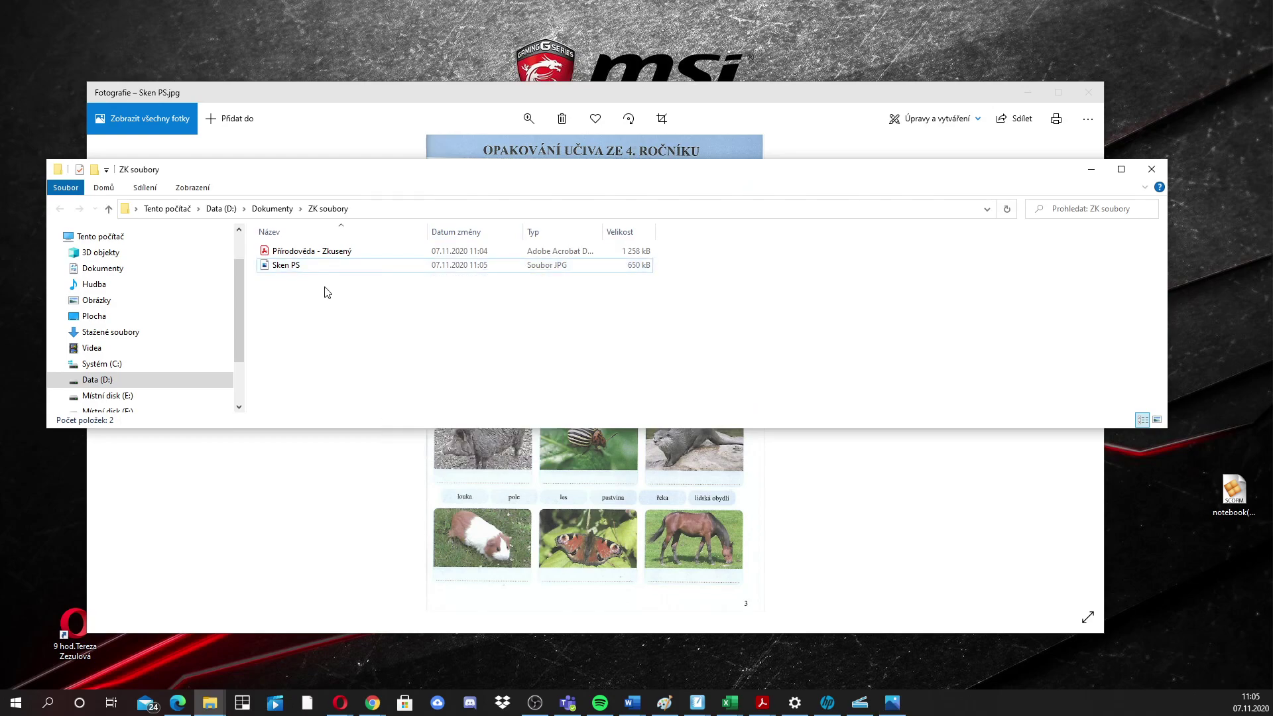
Step: Open the "Sken PS" image from the ZK soubory folder in Malování
left_click(296, 267)
double_click(296, 266)
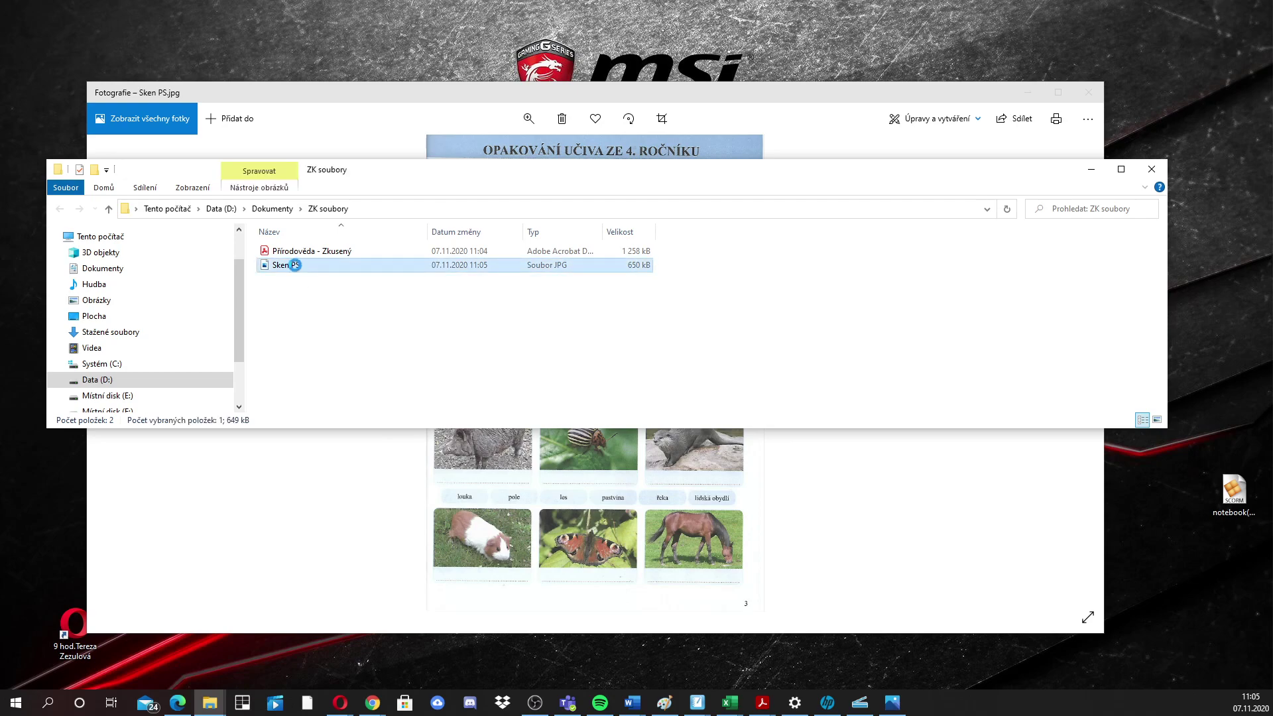
right_click(297, 265)
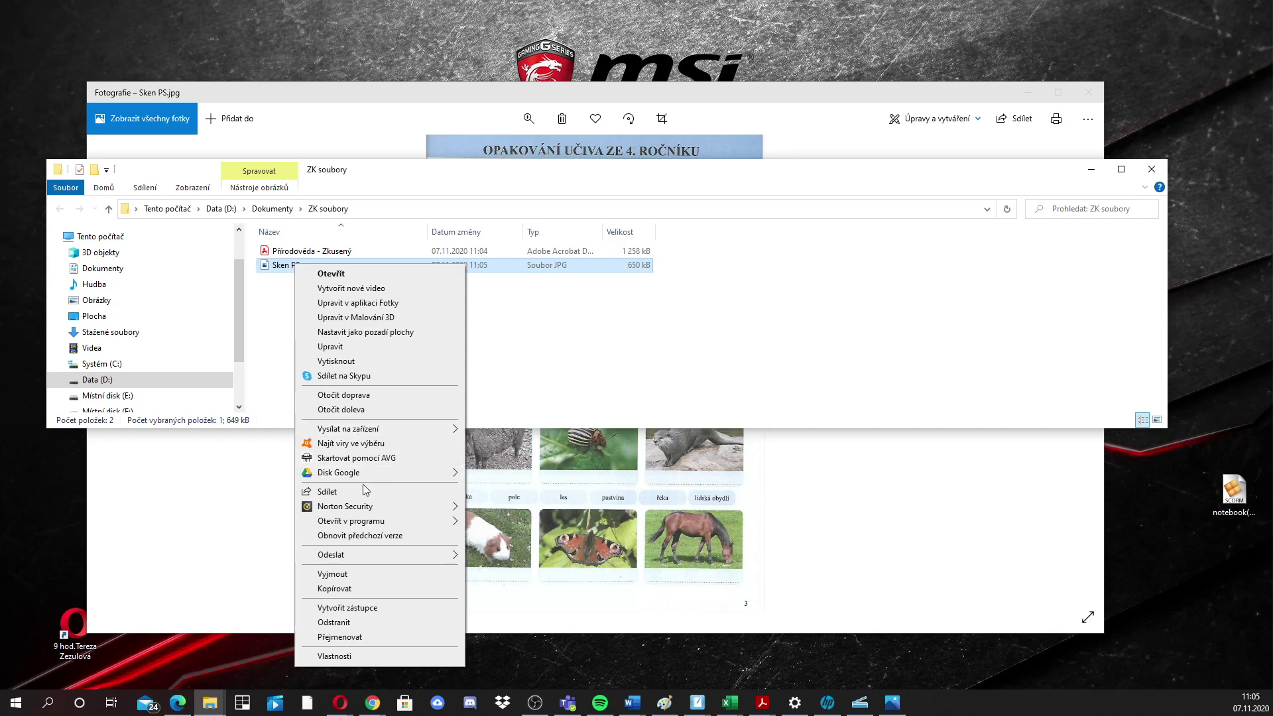
mouse_move(366, 524)
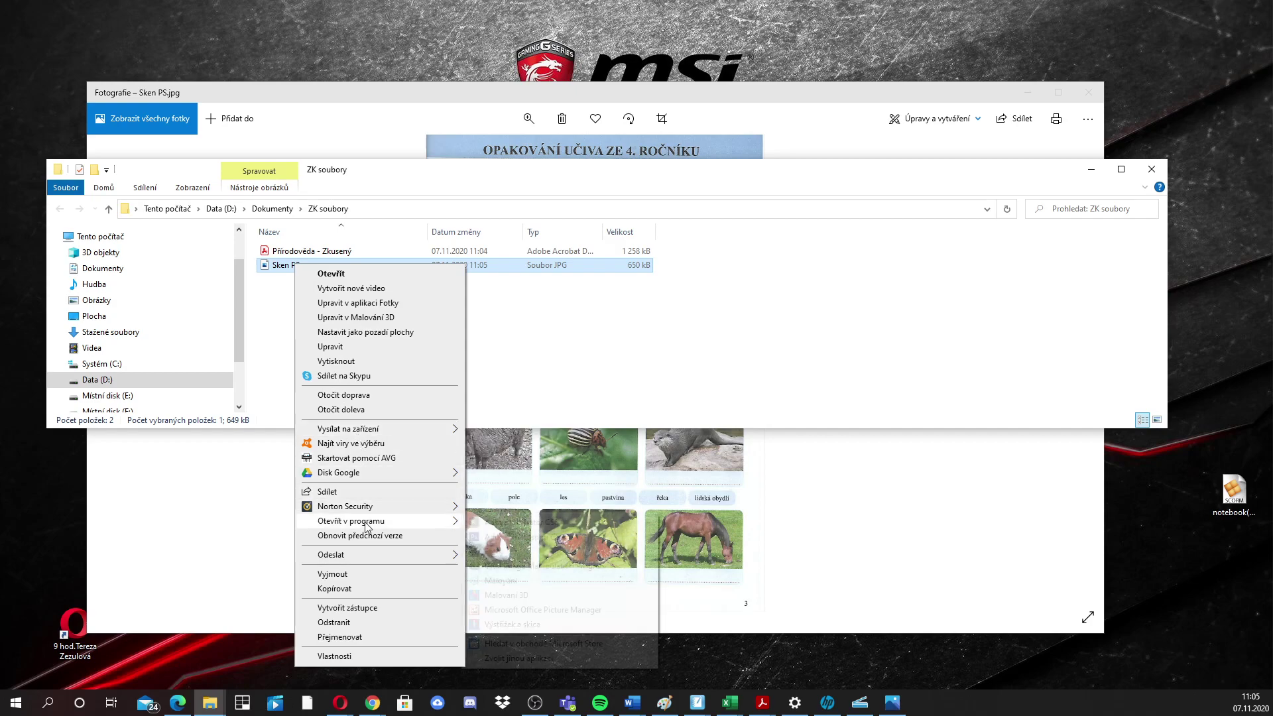
left_click(499, 581)
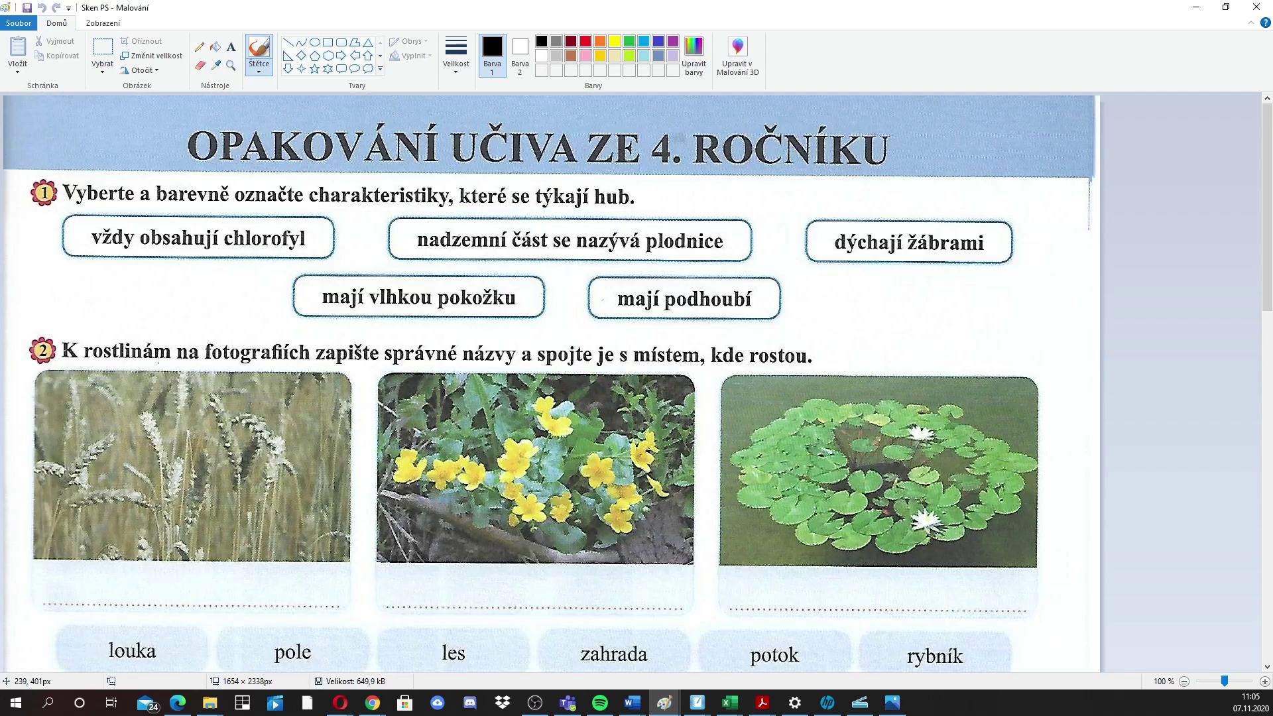
Step: Crop the image to exercise 2's heading, its first row of three photos and the word row, about 1551 × 539 px
left_click(102, 47)
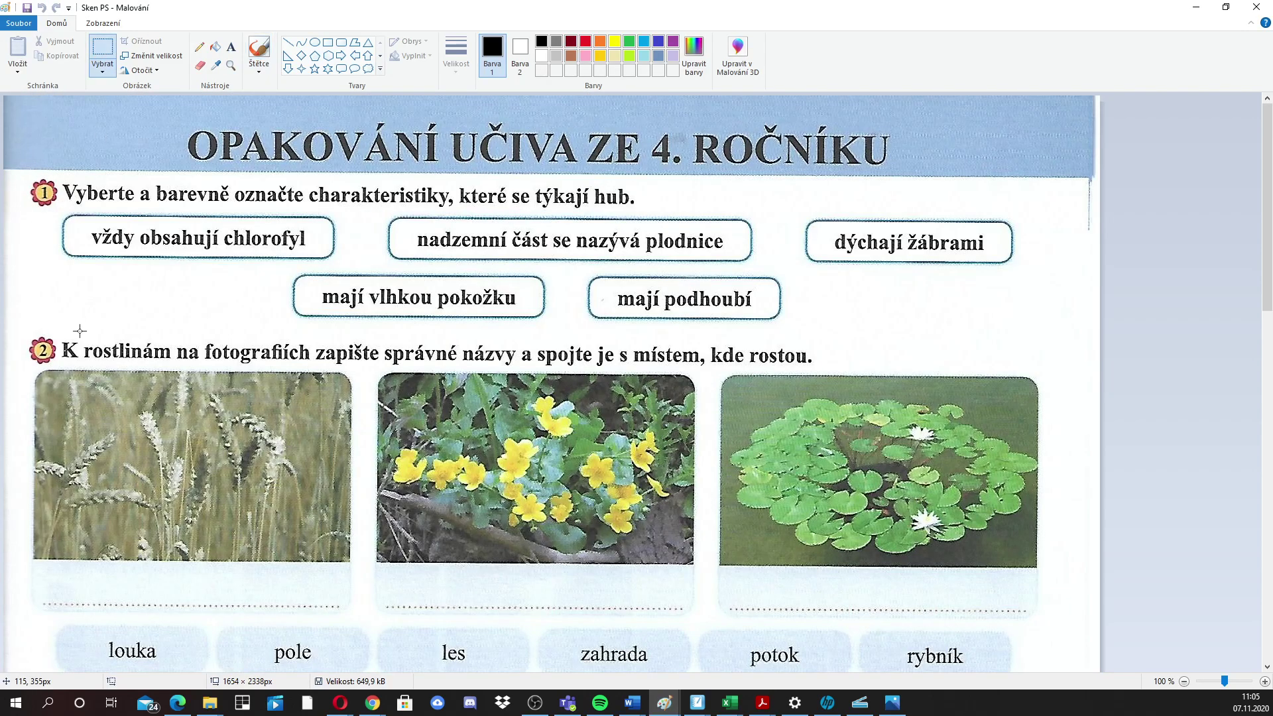
left_click_drag(16, 325, 1045, 538)
scroll(1055, 587, "down", 2)
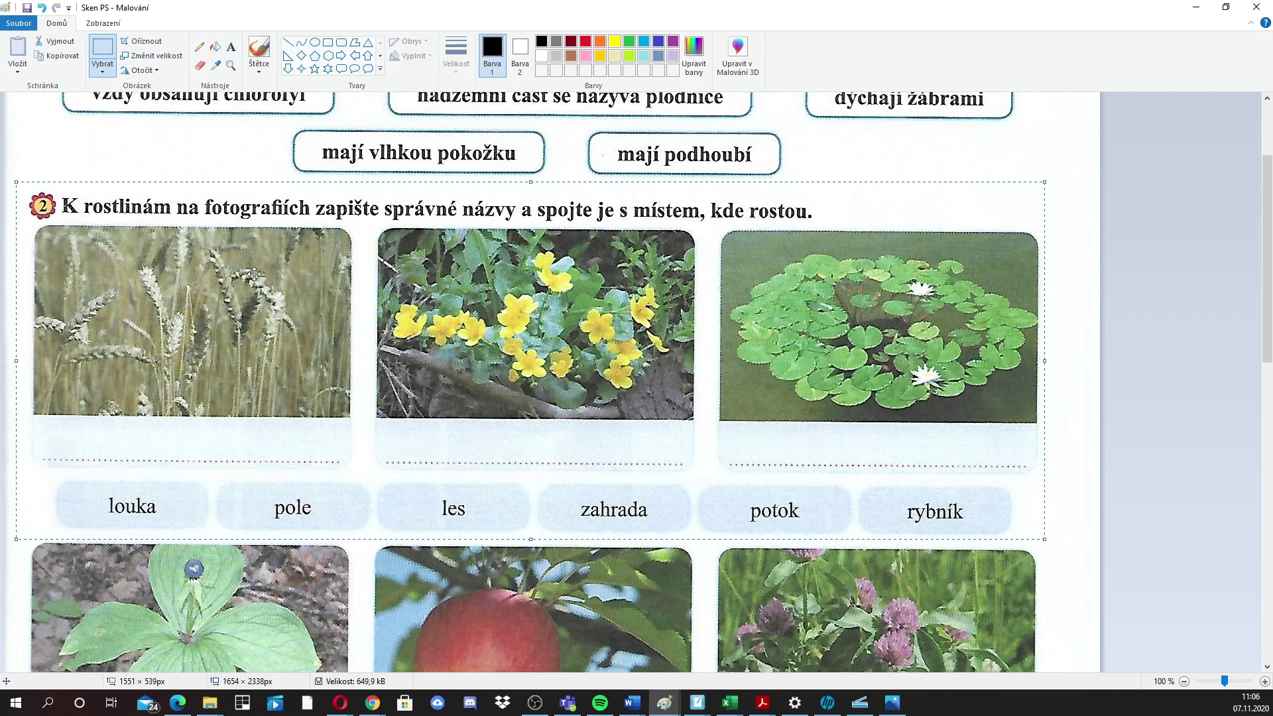
left_click(123, 42)
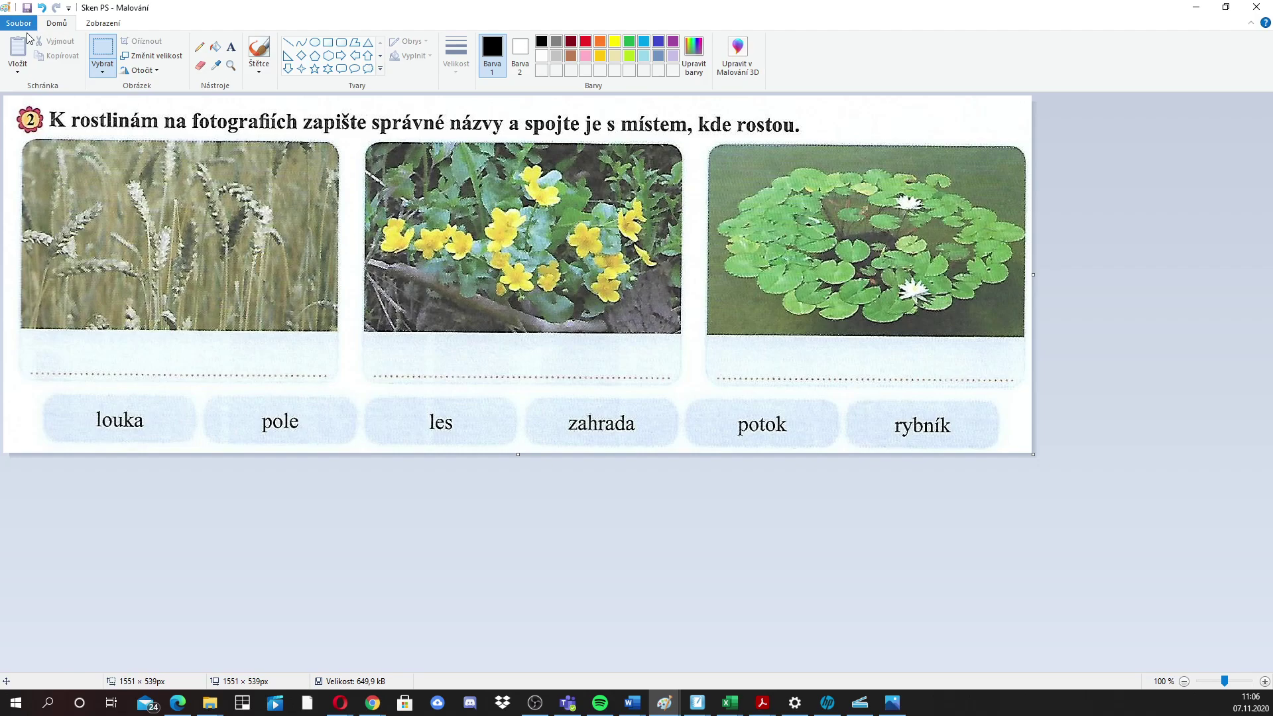
Step: Save the cropped image over the original "Sken PS" file and switch back to the ZK soubory folder
left_click(19, 23)
left_click(41, 103)
left_click(1206, 8)
left_click(472, 355)
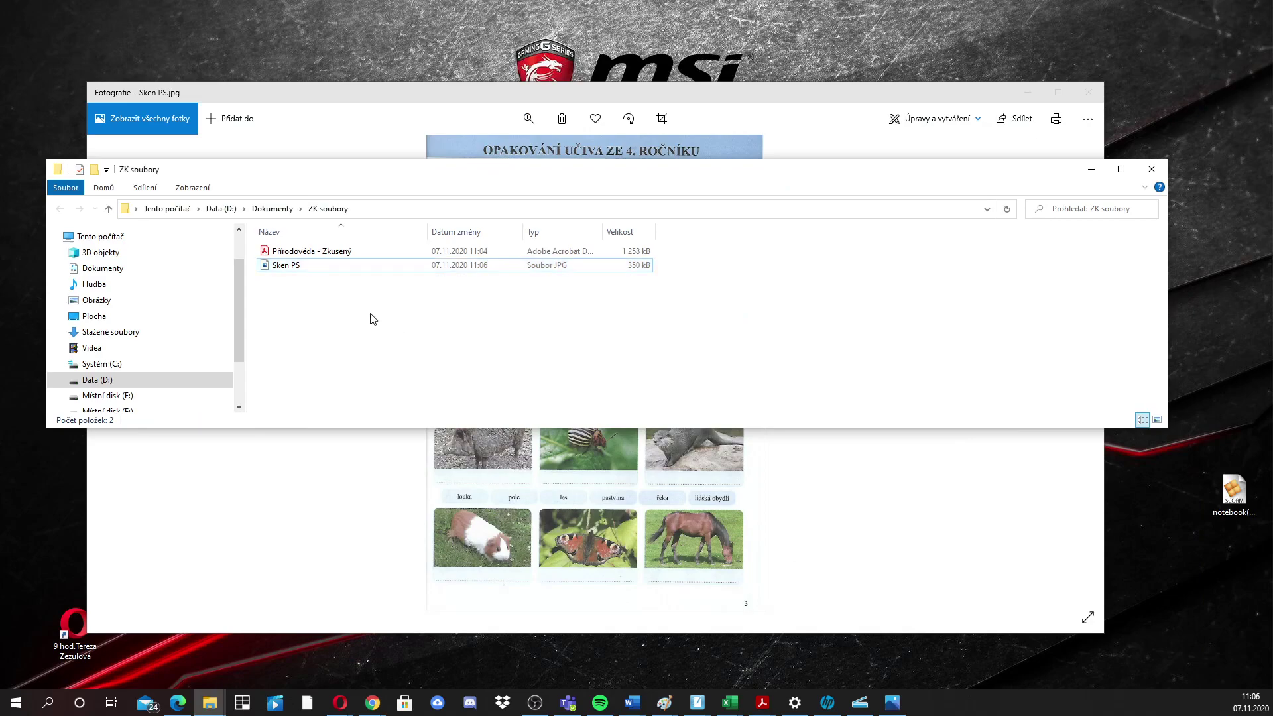
Step: Open the cropped "Sken PS" in Fotografie to check it, and close both image viewers and the ZK soubory folder window
double_click(380, 267)
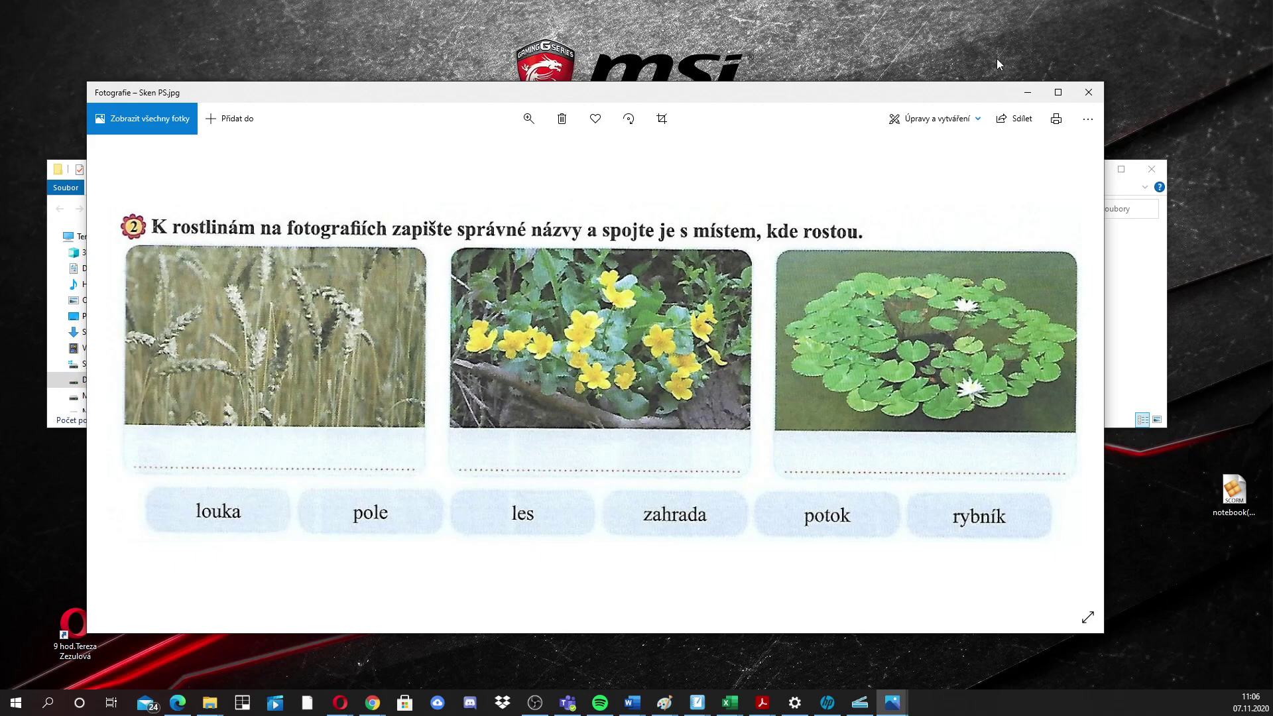
left_click(1089, 93)
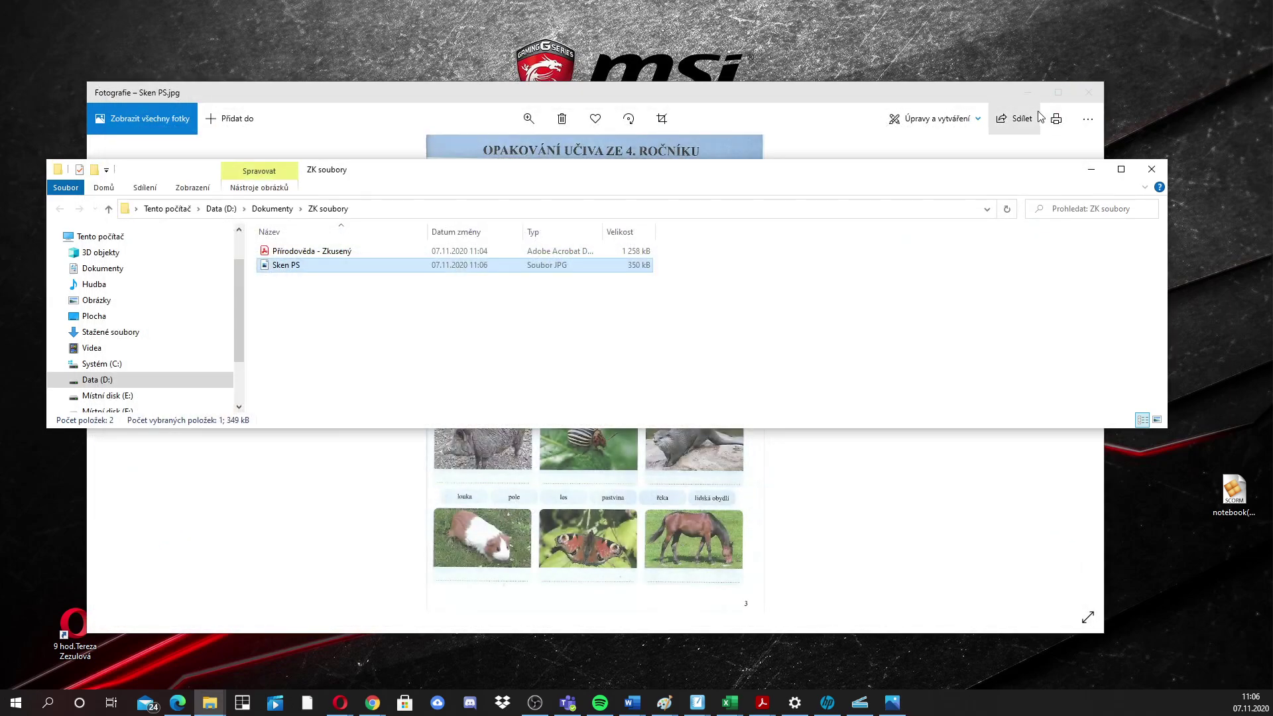
left_click(866, 96)
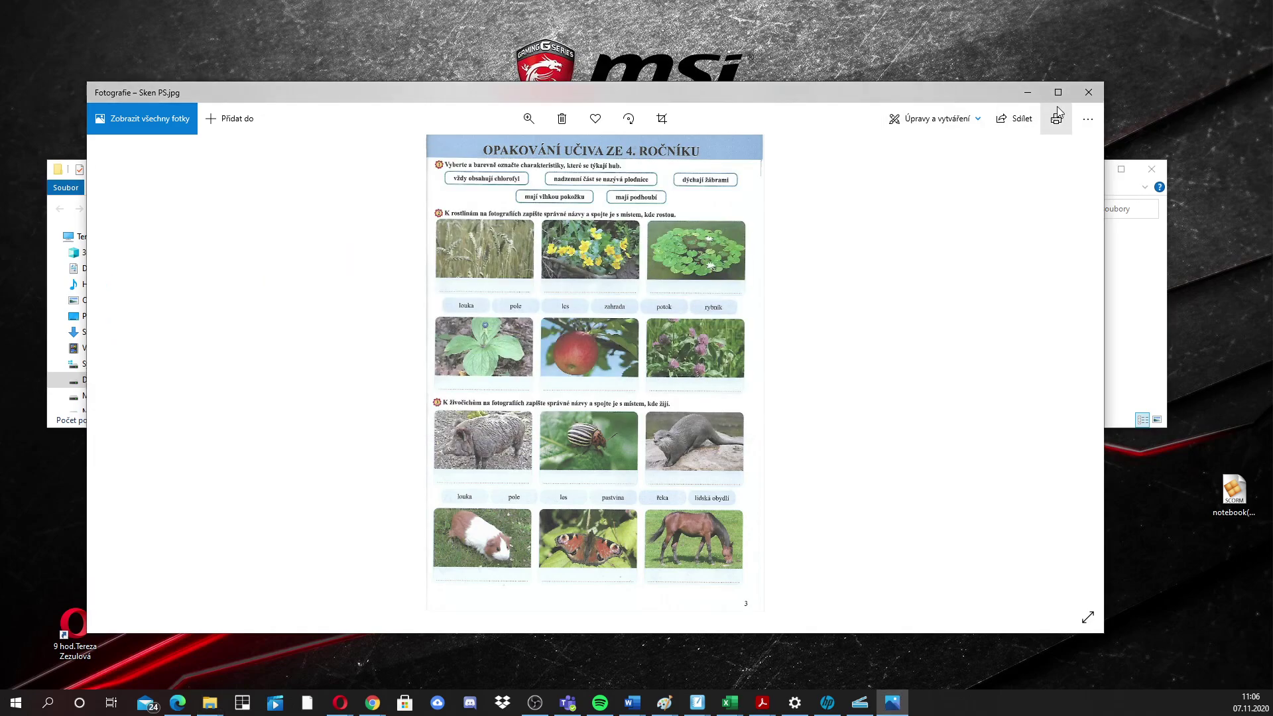
left_click(1089, 93)
left_click(1152, 171)
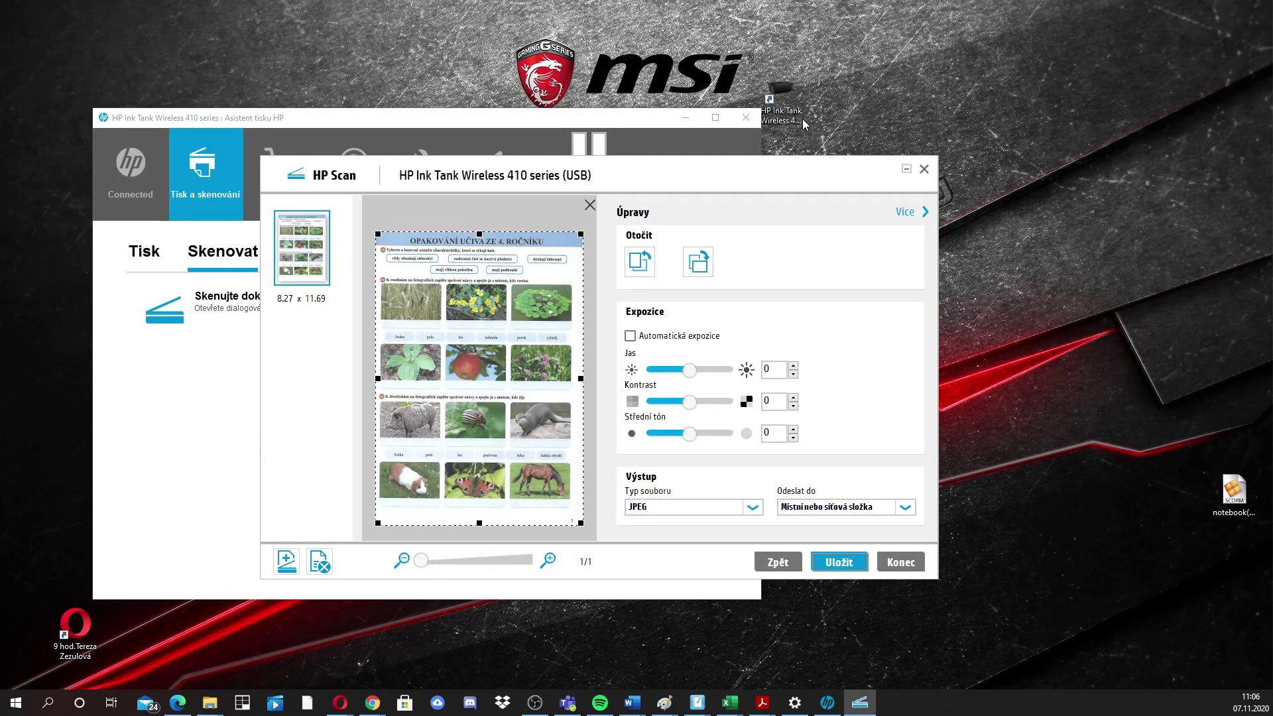